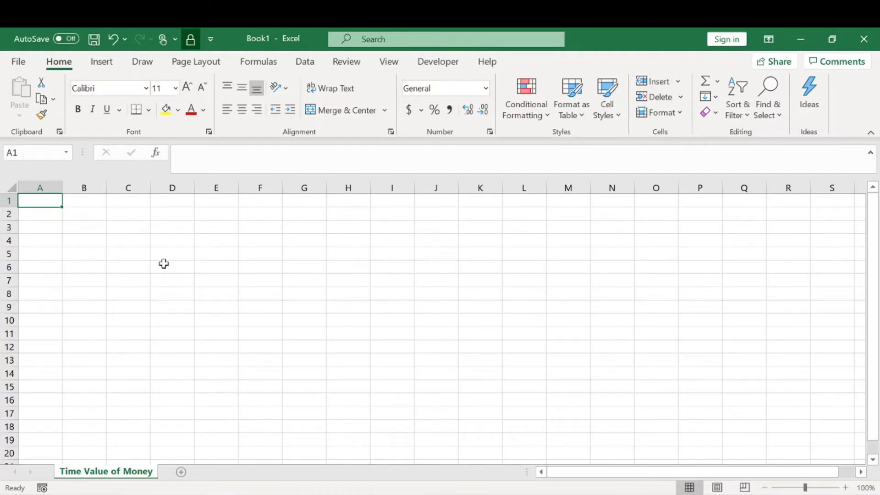
# - Enter 100 in cell B2
pyautogui.click(91, 217)
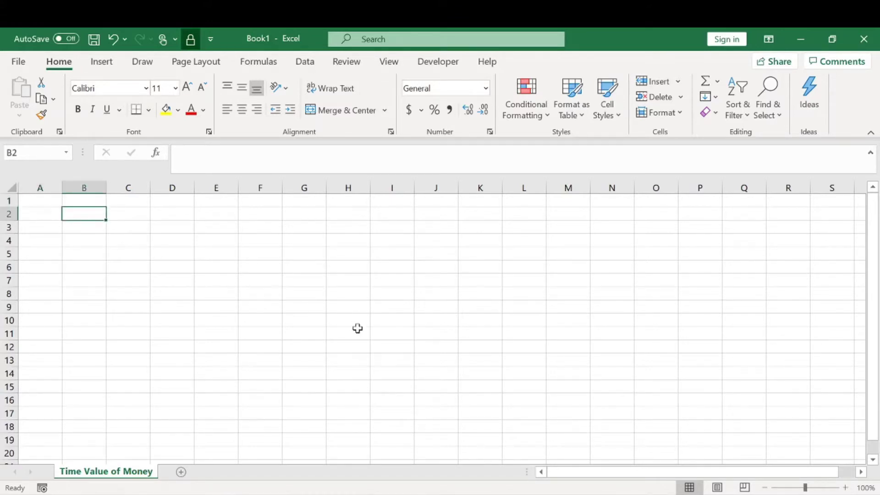
pyautogui.write('100')
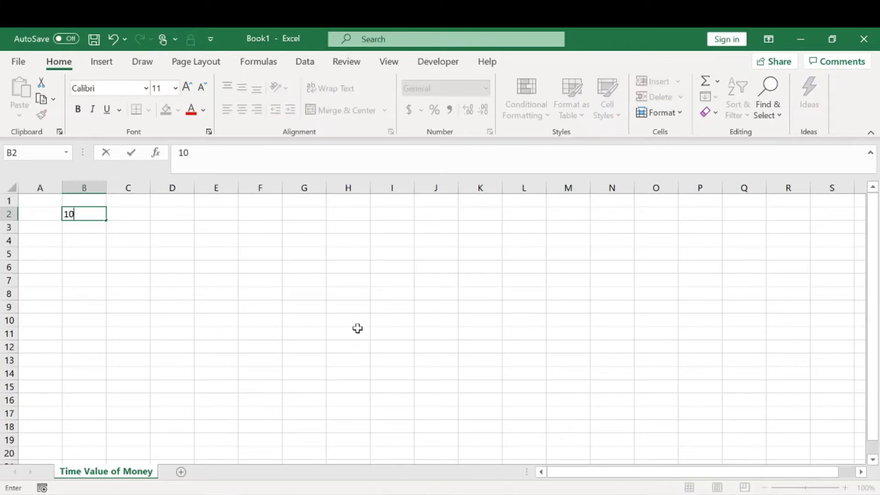
pyautogui.press('Return')
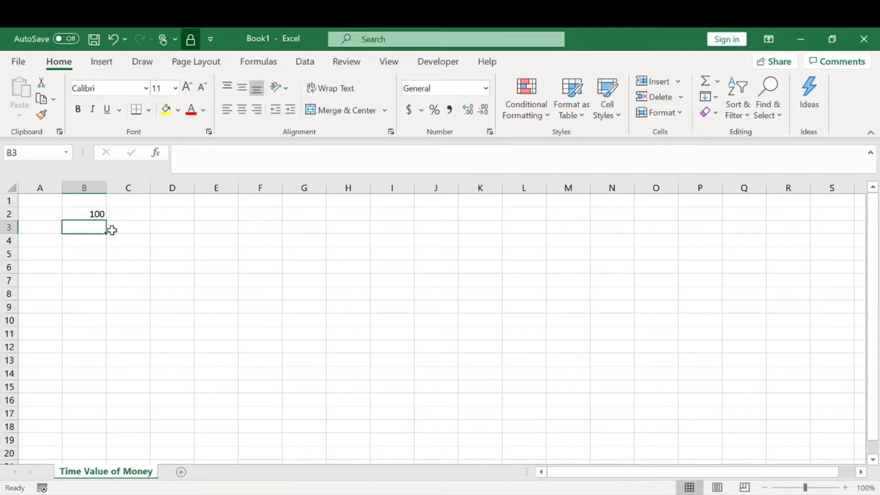
# - Replace the content of B2 with the label "PV:" and enter 100 beside it in C2
pyautogui.click(93, 213)
pyautogui.press('BackSpace')
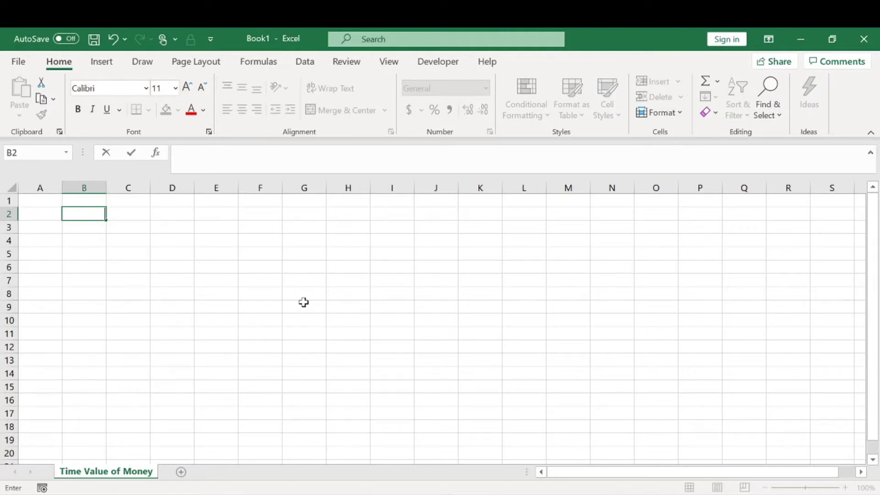
pyautogui.write('PV:')
pyautogui.press('Tab')
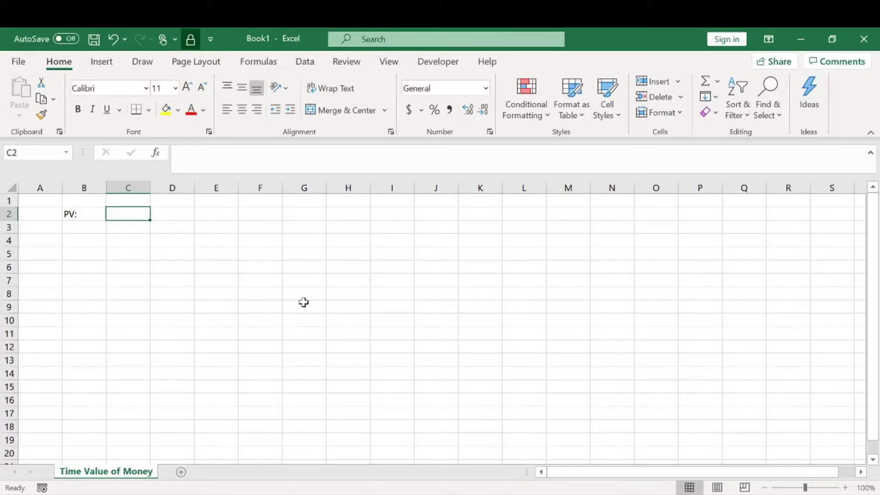
pyautogui.write('100')
pyautogui.press('Return')
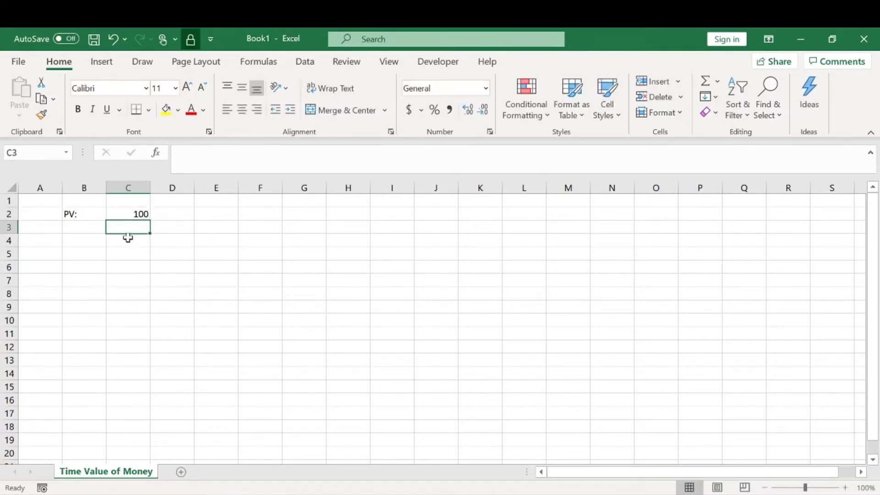
# - Format the present value in C2 as Currency with no decimal places
pyautogui.click(137, 213)
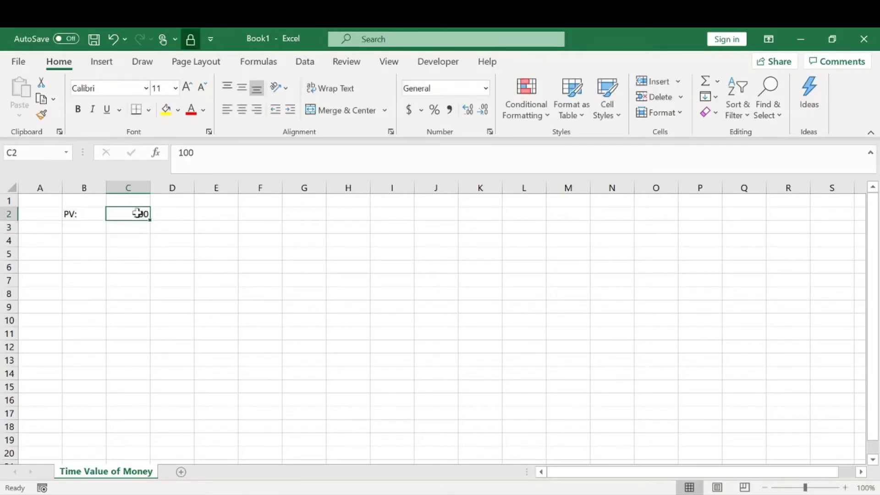
pyautogui.click(486, 88)
pyautogui.click(460, 173)
pyautogui.doubleClick(483, 109)
pyautogui.click(112, 266)
# - Enter the label "Rate:" in B3 and the value 10% in C3
pyautogui.click(97, 227)
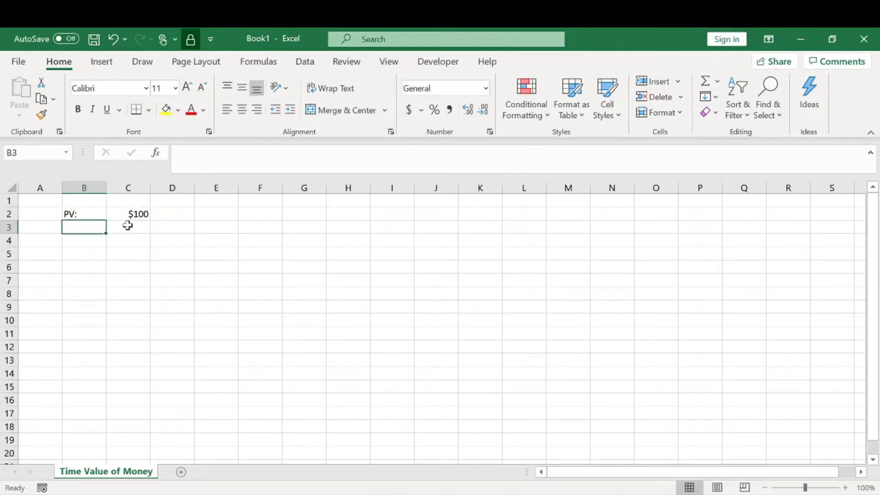
pyautogui.write('Rat')
pyautogui.press('BackSpace')
pyautogui.press('BackSpace')
pyautogui.write('ate:')
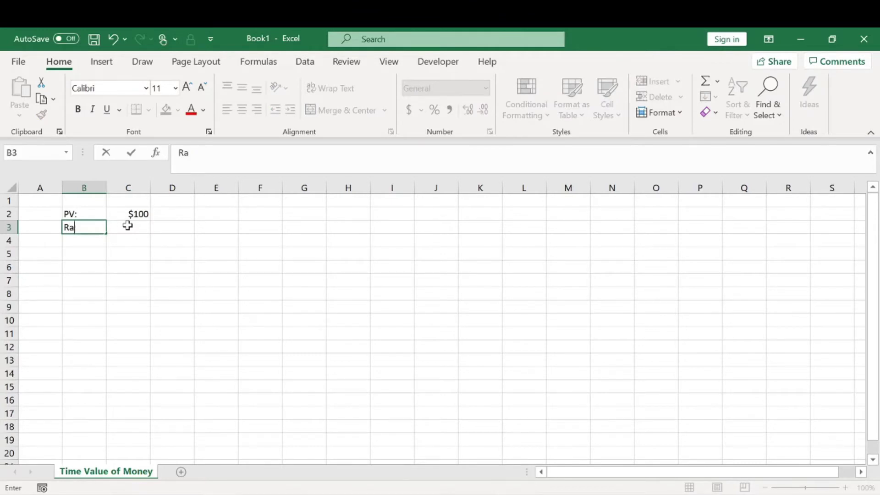
pyautogui.click(128, 226)
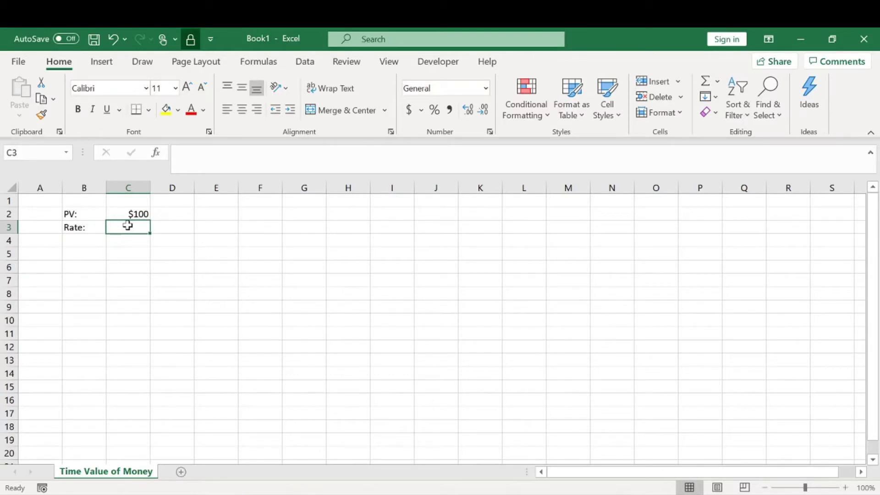
pyautogui.write('10%')
pyautogui.press('Return')
# - Enter the label "Nper:" in B4 and the value 10 in C4
pyautogui.press('Left')
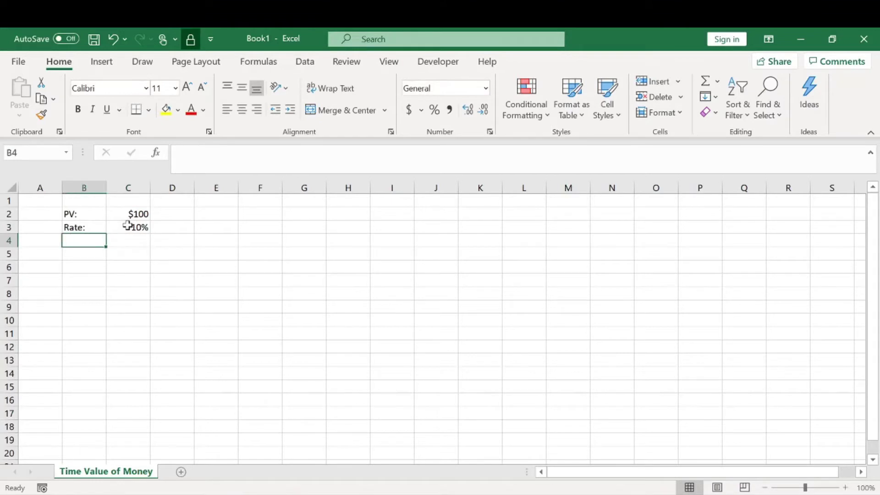
pyautogui.write('Nper')
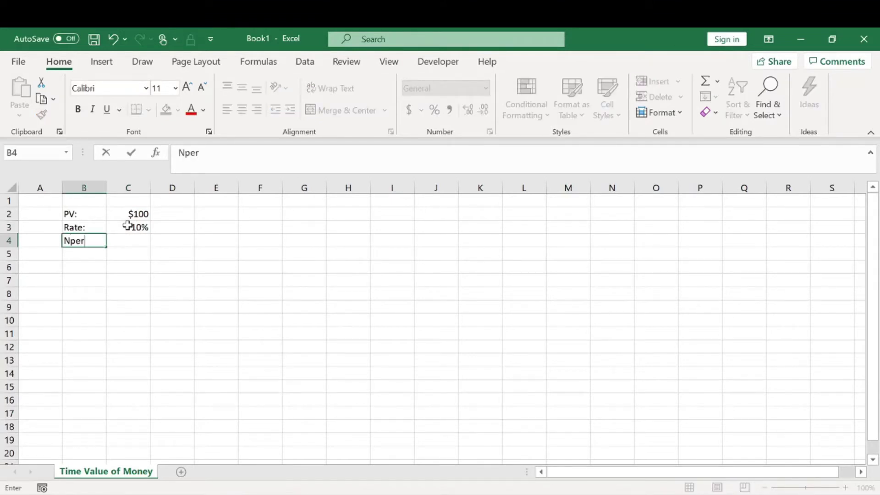
pyautogui.write(':')
pyautogui.press('Tab')
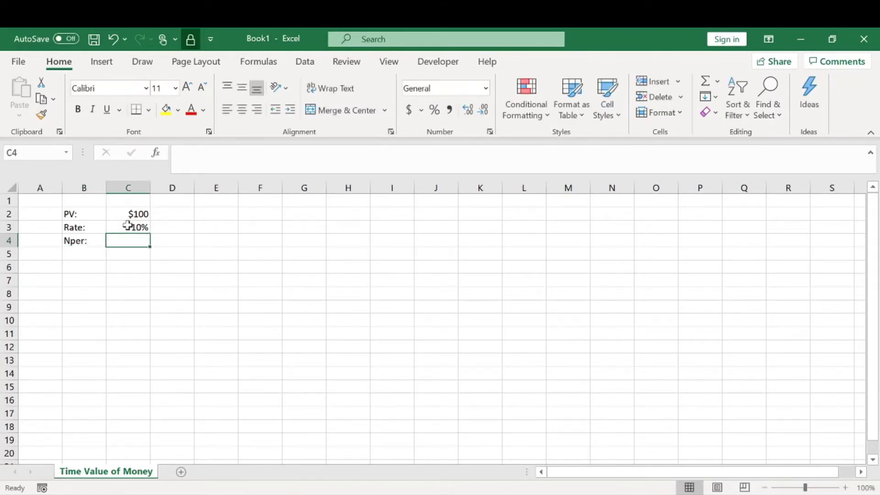
pyautogui.write('10')
pyautogui.press('Return')
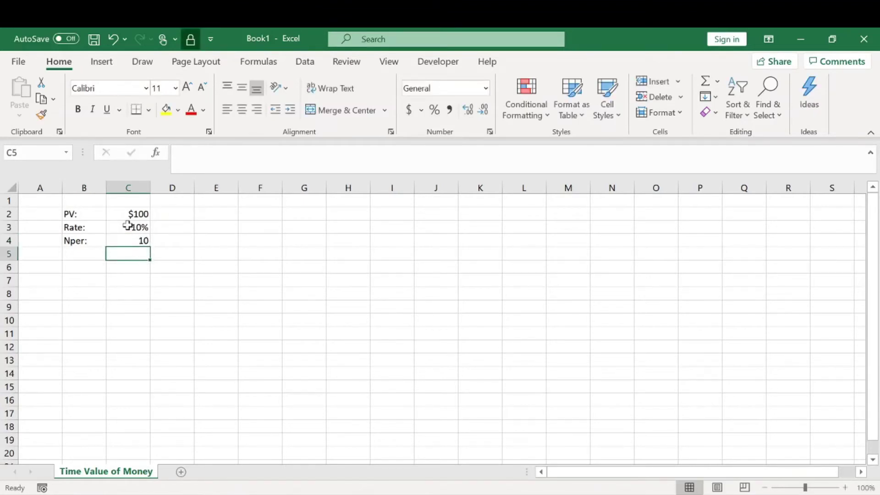
# - Enter the label "FV:" in B5, below the Nper label
pyautogui.press('Left')
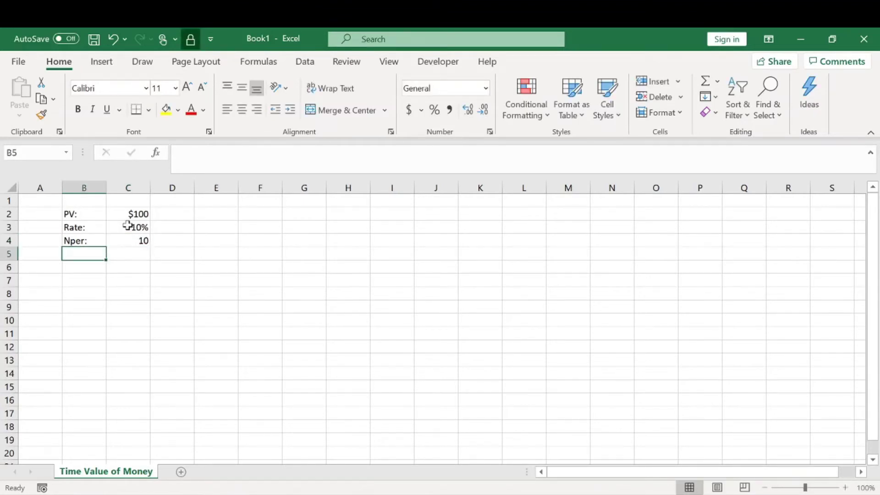
pyautogui.write('FV:')
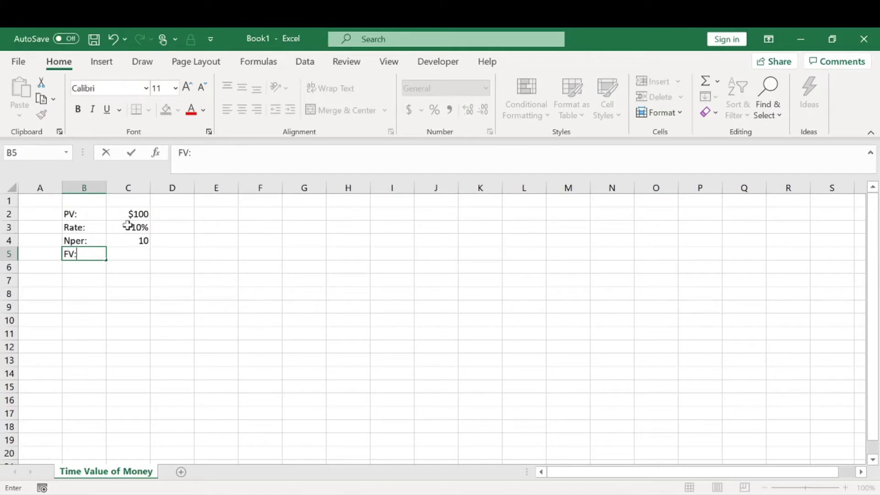
pyautogui.press('Tab')
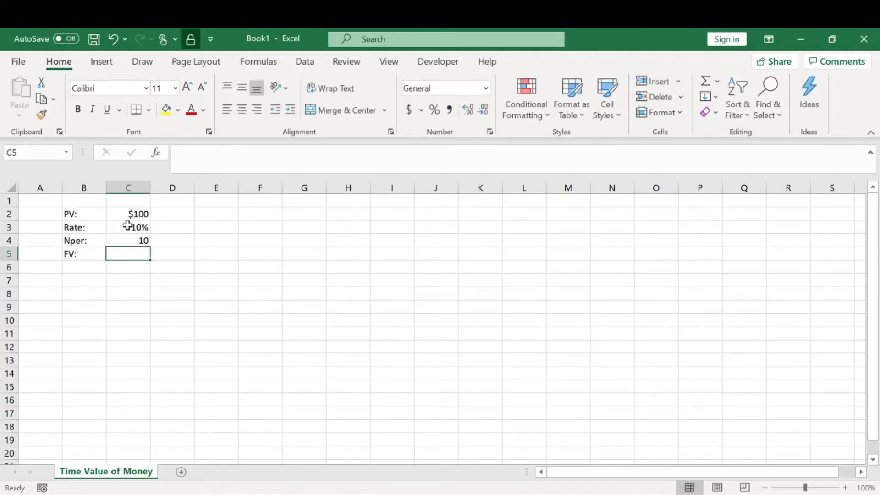
pyautogui.click(136, 226)
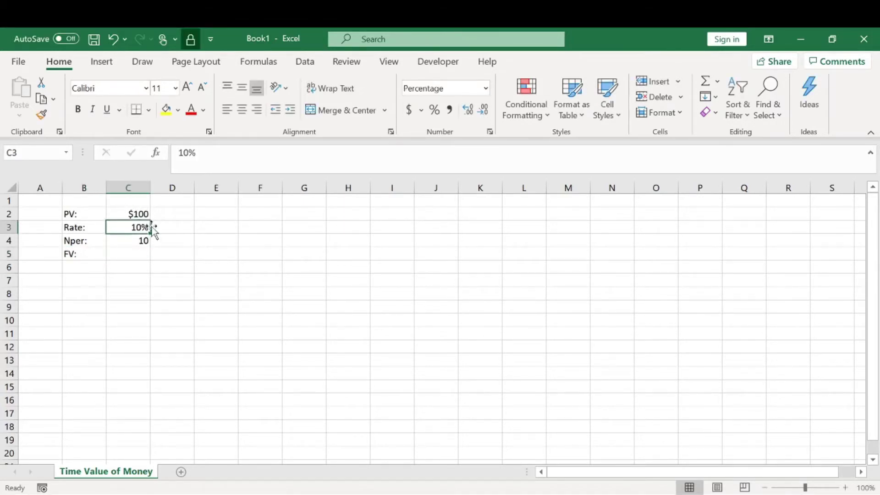
pyautogui.click(128, 240)
# - Start a formula in C5 with the FV function, preceded by a minus sign so it reads "=-FV("
pyautogui.click(132, 253)
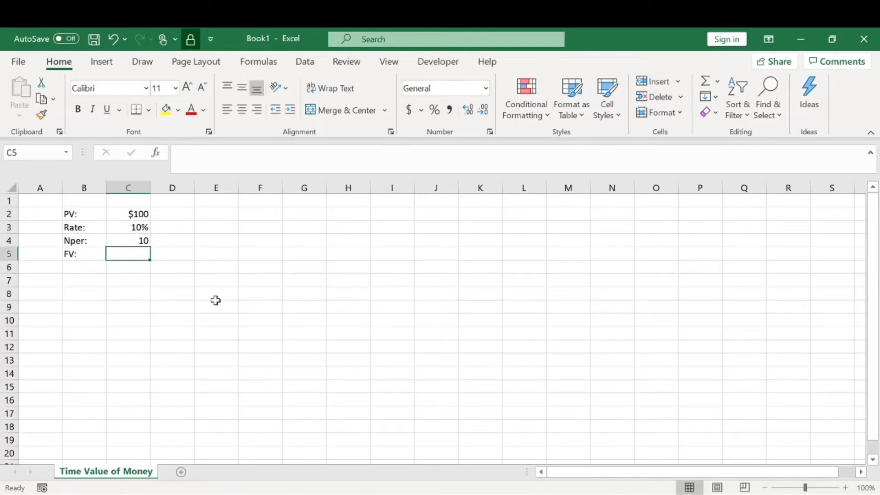
pyautogui.write('=fv')
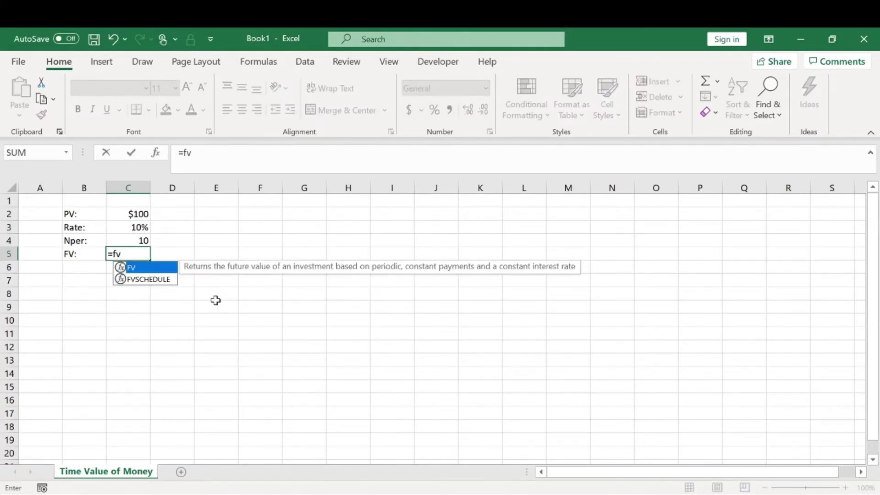
pyautogui.press('Tab')
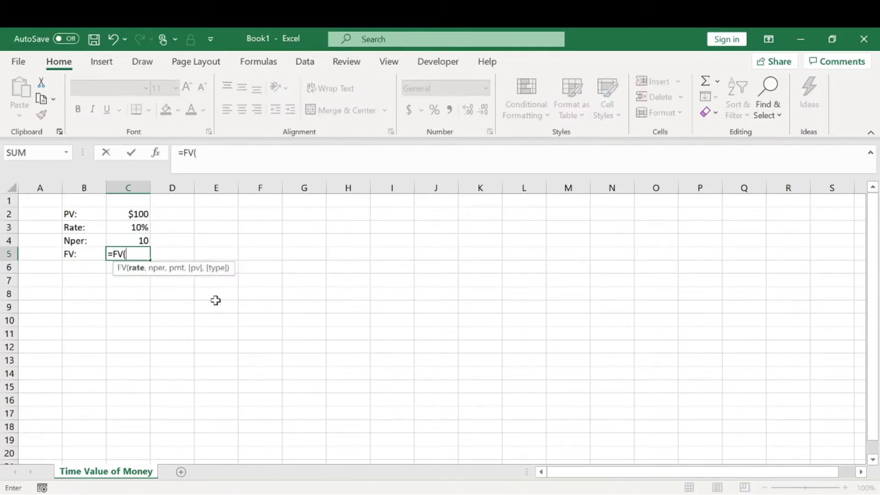
pyautogui.press('F2')
pyautogui.press('Left')
pyautogui.press('Left')
pyautogui.press('Left')
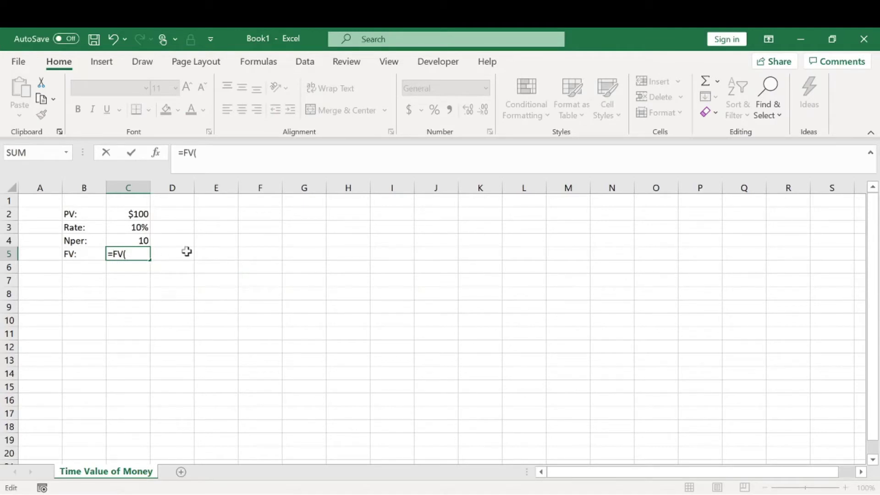
pyautogui.write('-')
pyautogui.press('End')
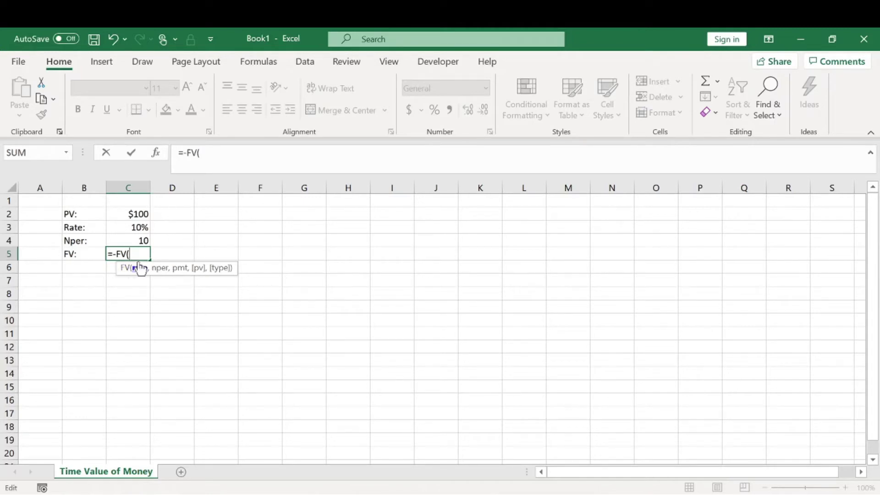
# - Complete the C5 formula as =-FV(C3,C4,,C2), leaving the payment argument empty
pyautogui.click(141, 228)
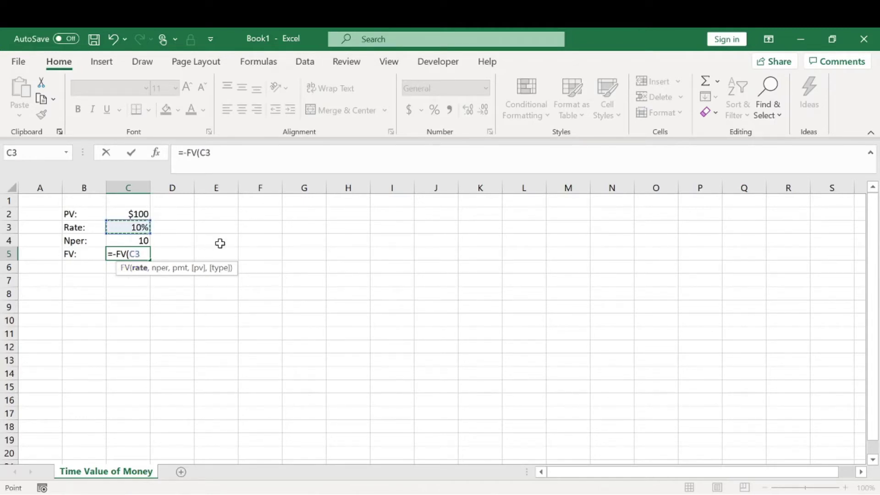
pyautogui.write(',')
pyautogui.click(146, 241)
pyautogui.write(',')
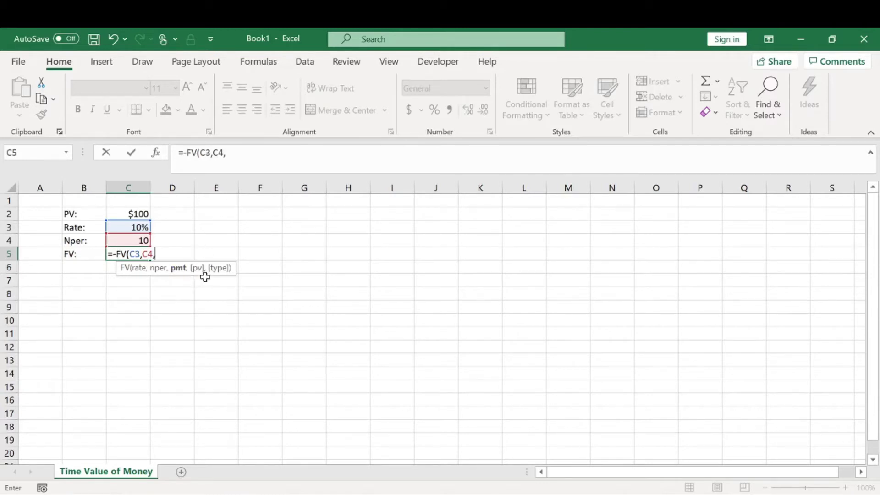
pyautogui.write(',')
pyautogui.click(133, 212)
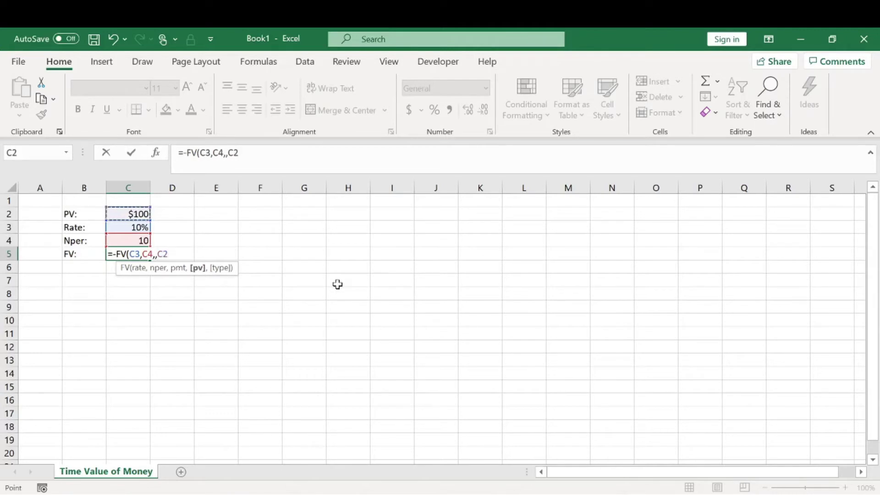
pyautogui.write(')')
pyautogui.press('Return')
# - Review the present value, rate and period cells C2 to C4 and the future value formula in C5
pyautogui.moveTo(147, 211); pyautogui.dragTo(143, 239)
pyautogui.click(190, 241)
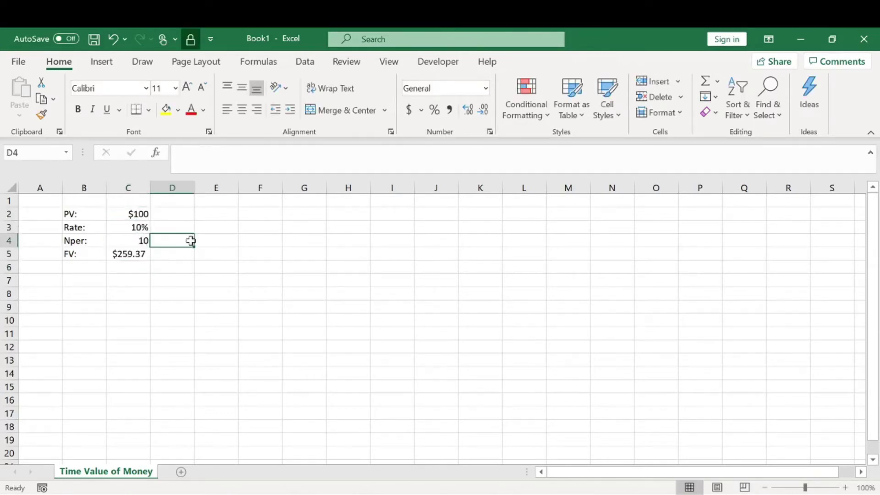
pyautogui.click(143, 255)
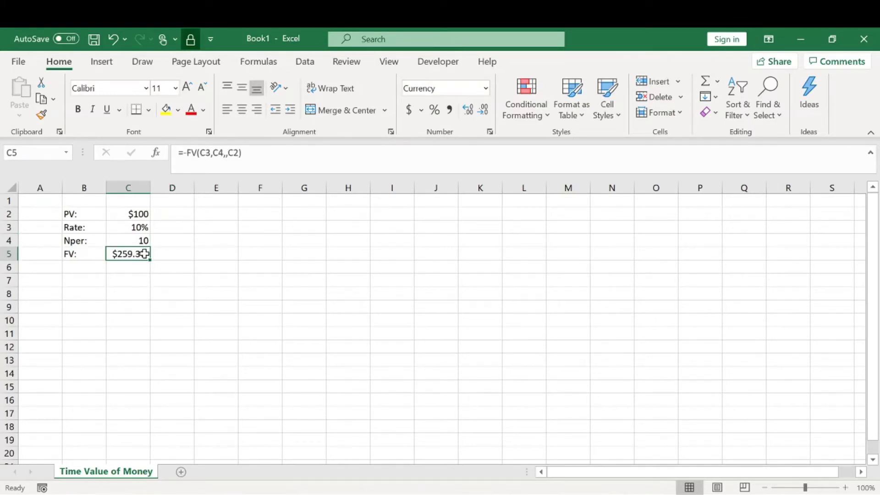
pyautogui.click(164, 253)
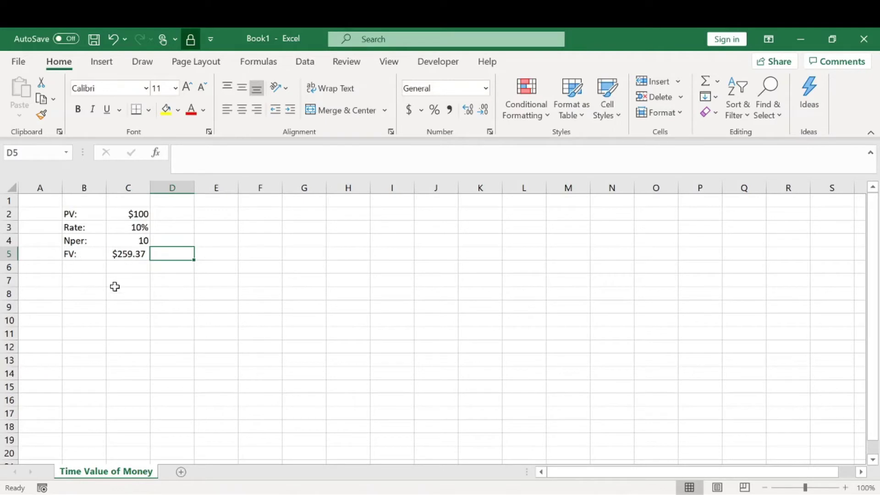
pyautogui.click(117, 256)
pyautogui.click(124, 212)
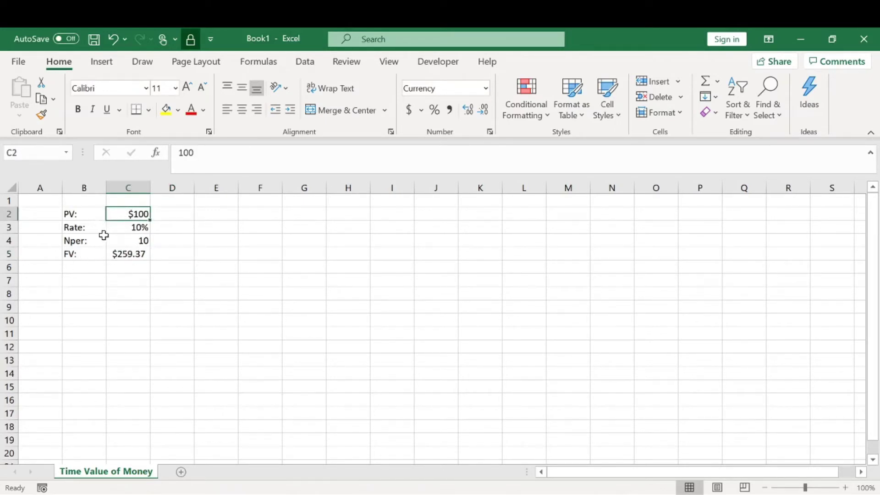
pyautogui.click(116, 229)
pyautogui.click(124, 242)
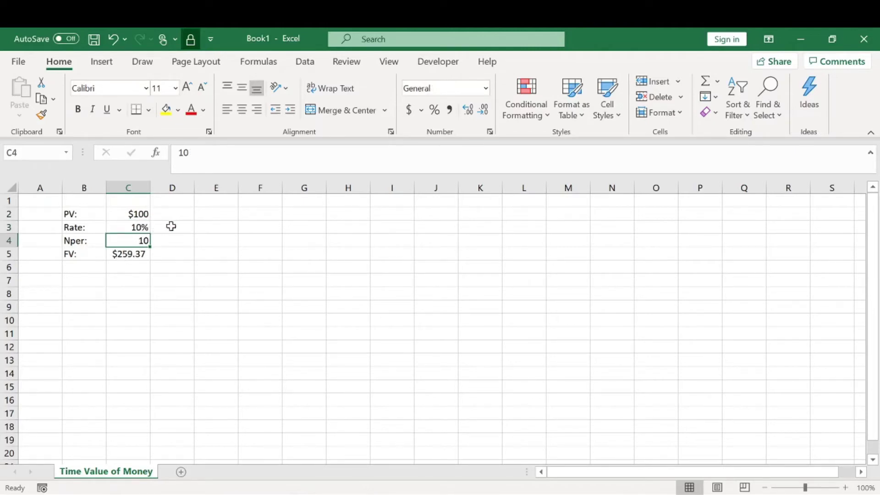
pyautogui.click(160, 255)
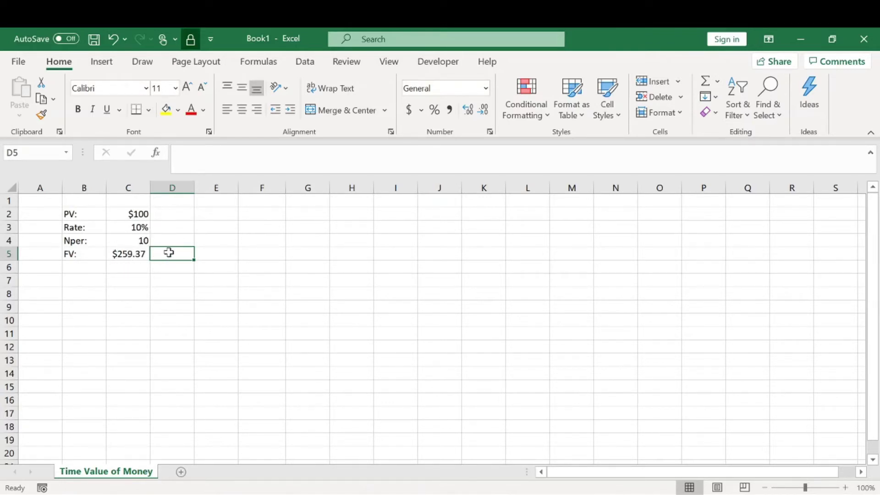
# - Enter the label "FV:" in E2 to start a second calculation block, correcting its punctuation to a colon
pyautogui.click(221, 212)
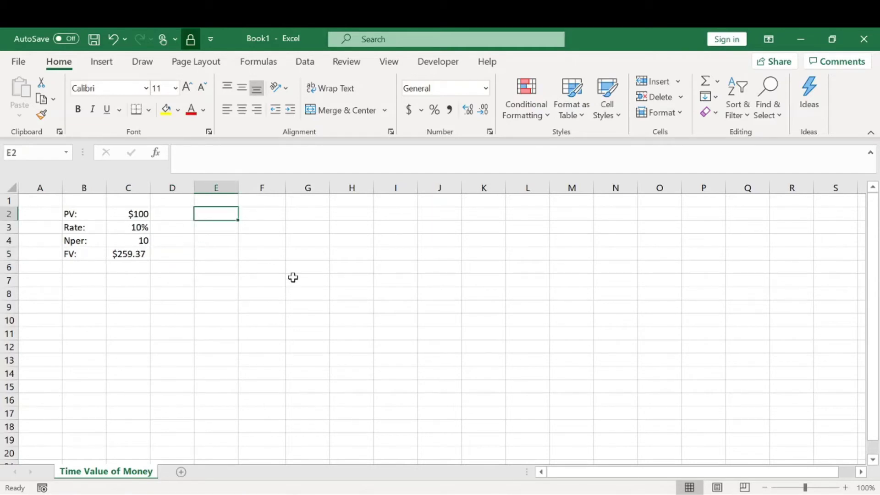
pyautogui.write('FV;')
pyautogui.press('Return')
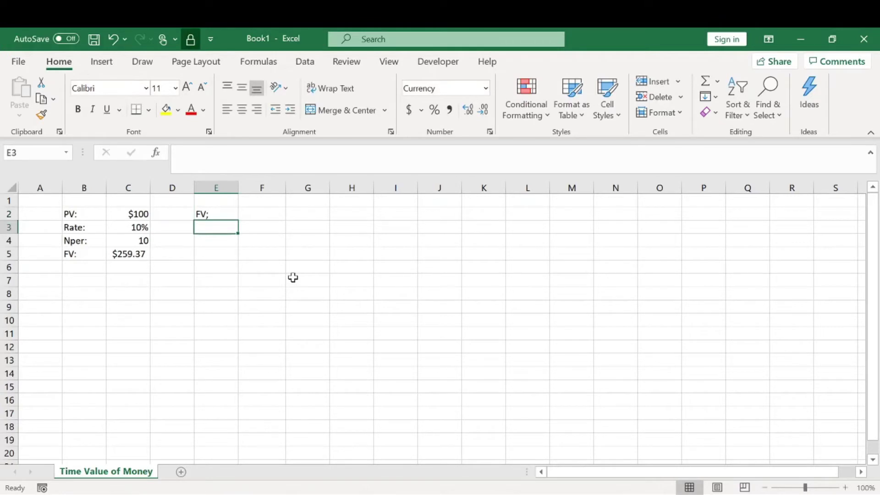
pyautogui.press('Up')
pyautogui.click(191, 153)
pyautogui.press('BackSpace')
pyautogui.write(':')
pyautogui.press('Return')
# - Enter the labels "Rate:", "Nper:" and "PV:" in cells E3 to E5 below the FV label
pyautogui.write('RA')
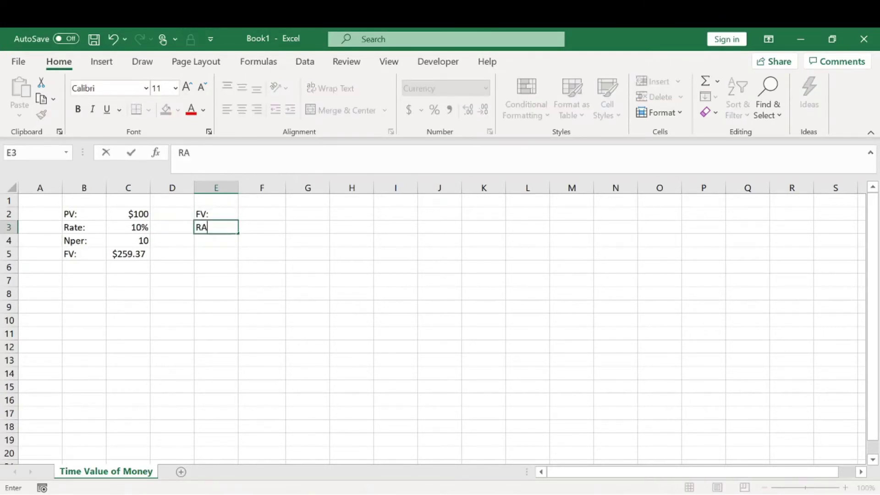
pyautogui.press('BackSpace')
pyautogui.write('ate:')
pyautogui.press('Return')
pyautogui.write('per')
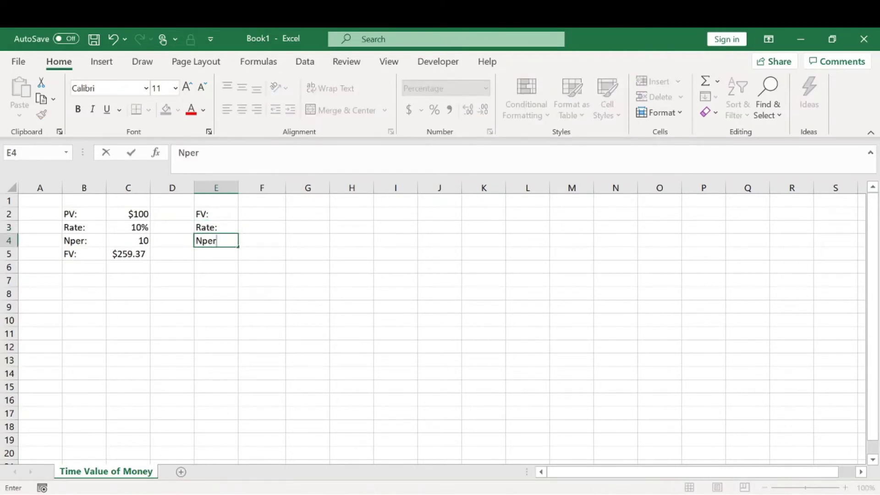
pyautogui.press('Return')
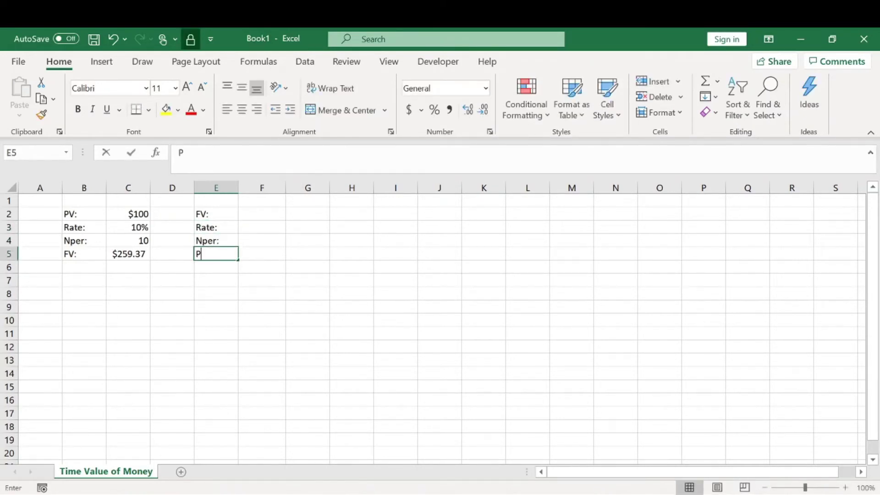
pyautogui.write('PV:')
pyautogui.press('Return')
# - Link F2 to the calculated future value with the formula =C5
pyautogui.press('Right')
pyautogui.press('Up')
pyautogui.press('Up')
pyautogui.press('Up')
pyautogui.press('Up')
pyautogui.write('=')
pyautogui.click(130, 253)
pyautogui.press('Return')
# - Link F3 to the rate with =C3 and F4 to the number of periods in C4
pyautogui.write('\\')
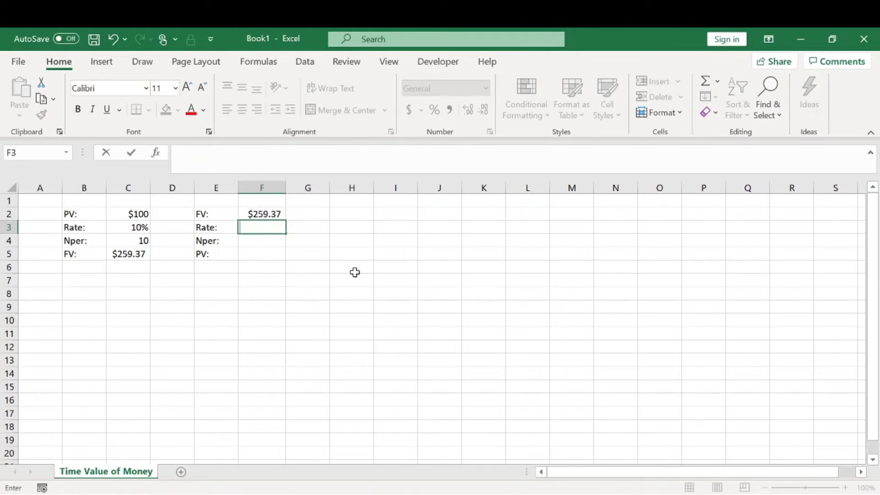
pyautogui.write('=')
pyautogui.click(132, 230)
pyautogui.press('Return')
pyautogui.write('=')
pyautogui.click(142, 241)
pyautogui.press('Return')
# - Calculate the present value in F5 with the formula =-PV(F3,F4,,F2), leaving the payment argument empty
pyautogui.write('=')
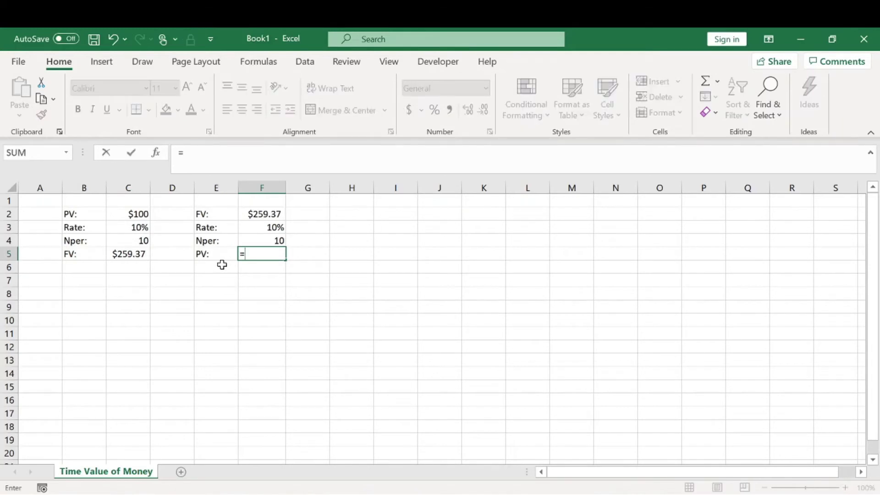
pyautogui.write('-pv')
pyautogui.press('Tab')
pyautogui.click(256, 229)
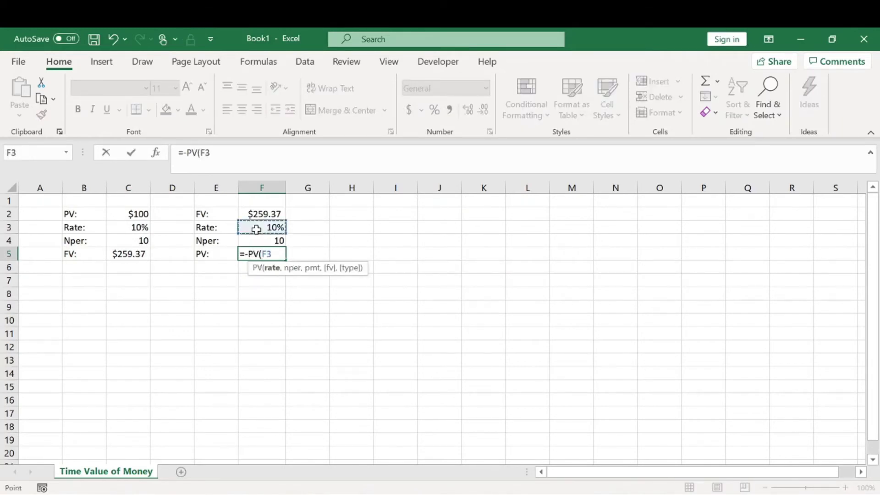
pyautogui.write(',')
pyautogui.click(257, 241)
pyautogui.write(',,')
pyautogui.click(262, 213)
pyautogui.press('Return')
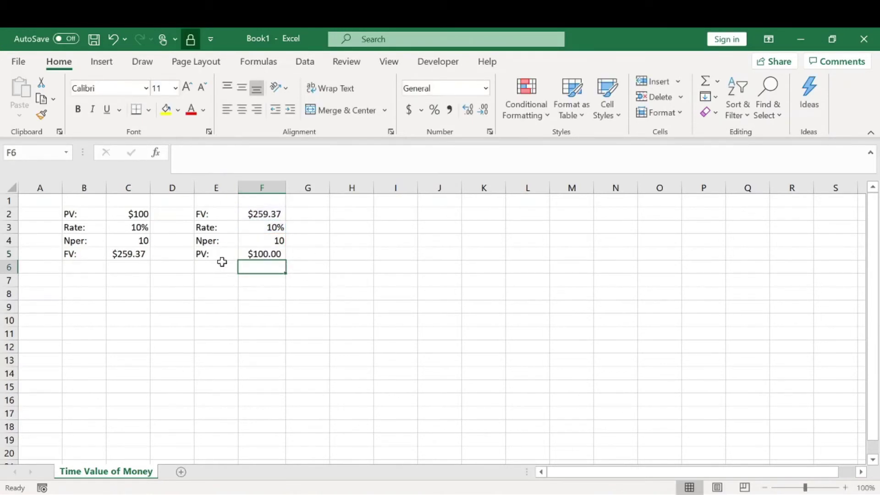
# - Review the linked future value and rate in F2 and F3 and the PV formula in F5
pyautogui.click(264, 215)
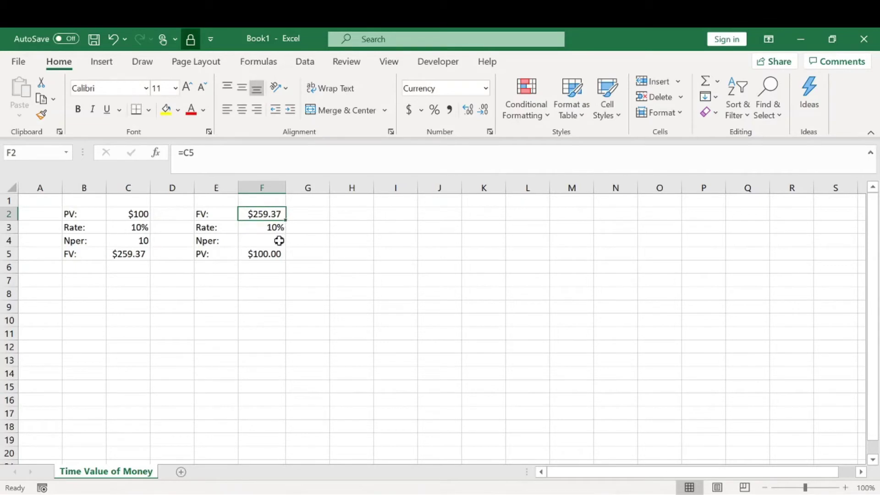
pyautogui.click(274, 226)
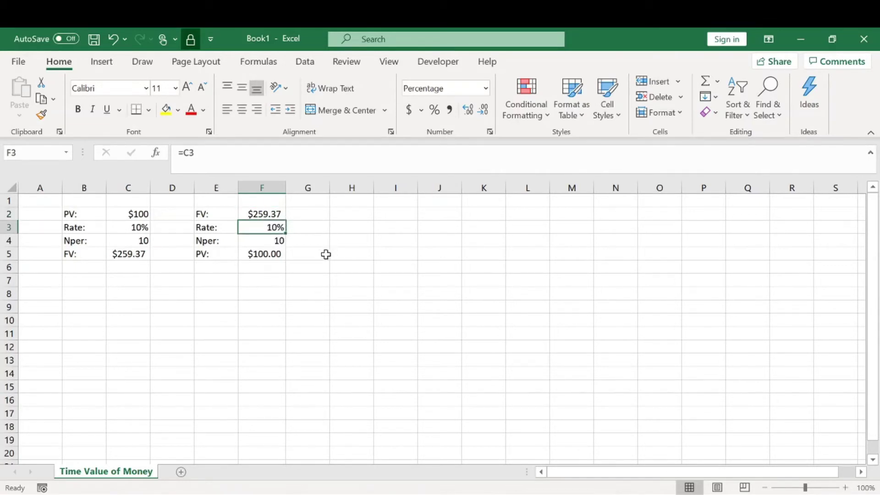
pyautogui.click(275, 255)
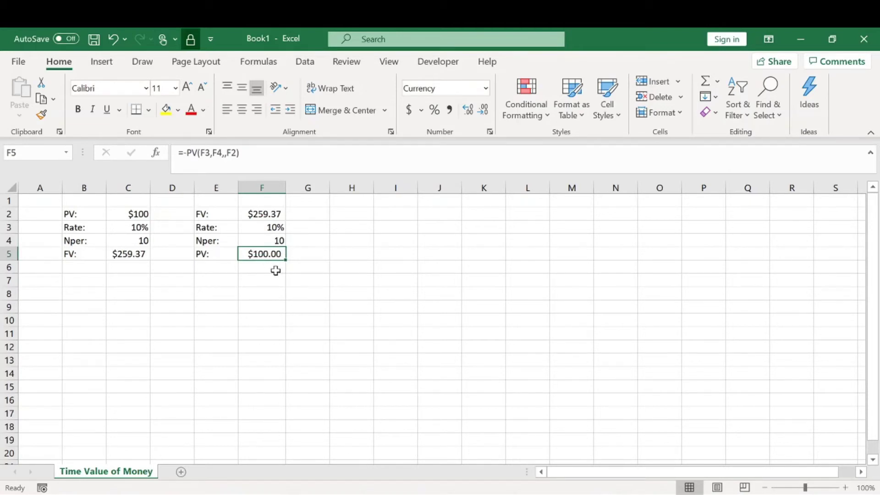
# - Enter the labels "PV:", "FV:", "Nper:" and "Rate:" in cells B7 to B10 for a third calculation block
pyautogui.click(102, 280)
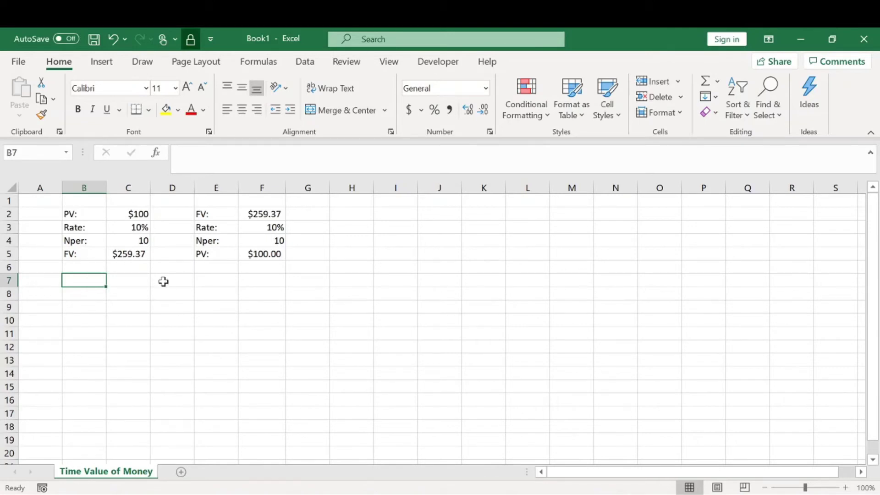
pyautogui.write('PV:')
pyautogui.press('Return')
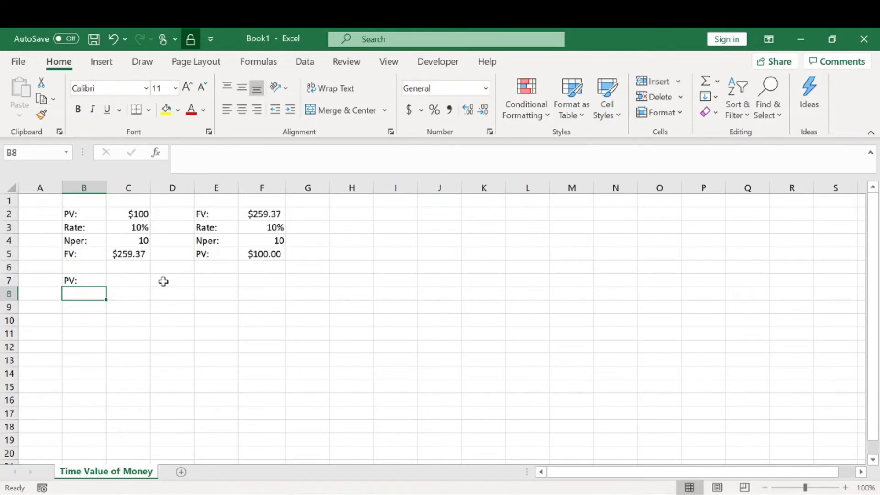
pyautogui.write('FV:')
pyautogui.press('Return')
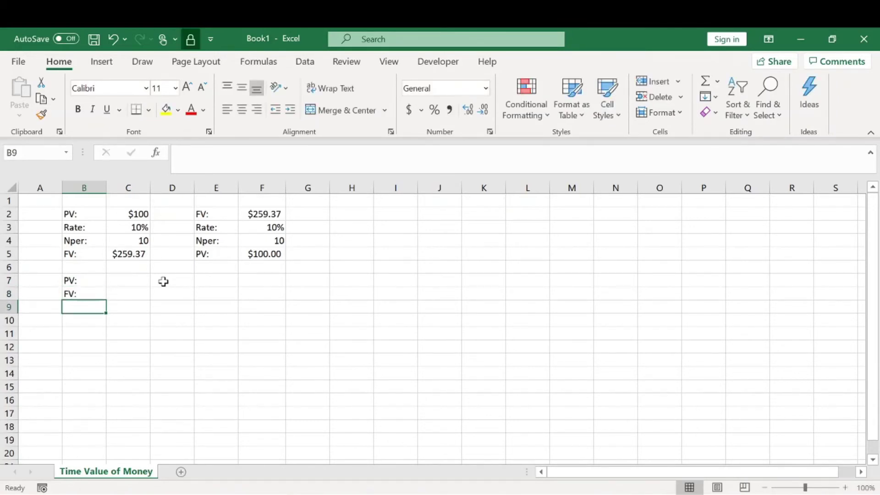
pyautogui.write('Nper:')
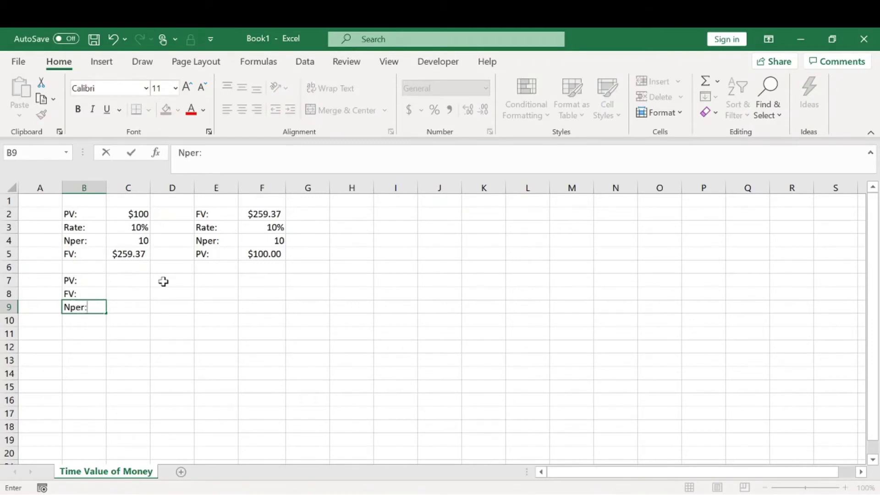
pyautogui.press('Return')
pyautogui.write('RATE')
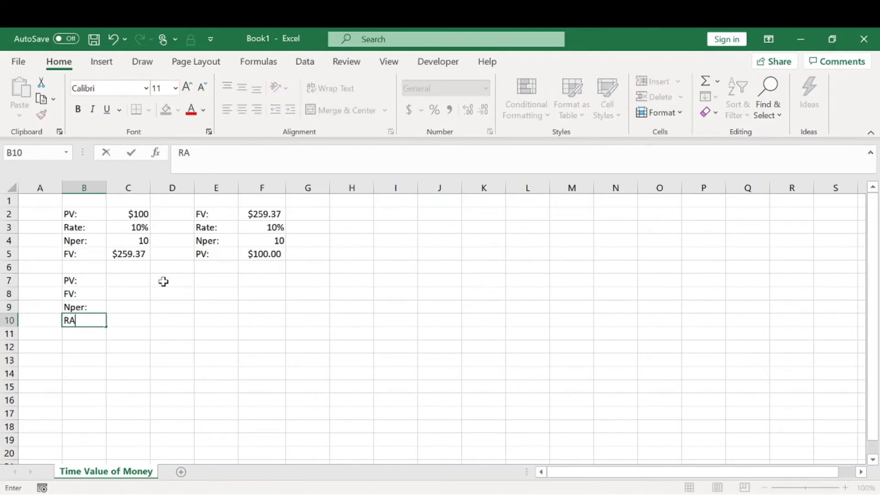
pyautogui.press('BackSpace')
pyautogui.press('BackSpace')
pyautogui.press('BackSpace')
pyautogui.press('Tab')
pyautogui.hotkey('shift', 'Tab')
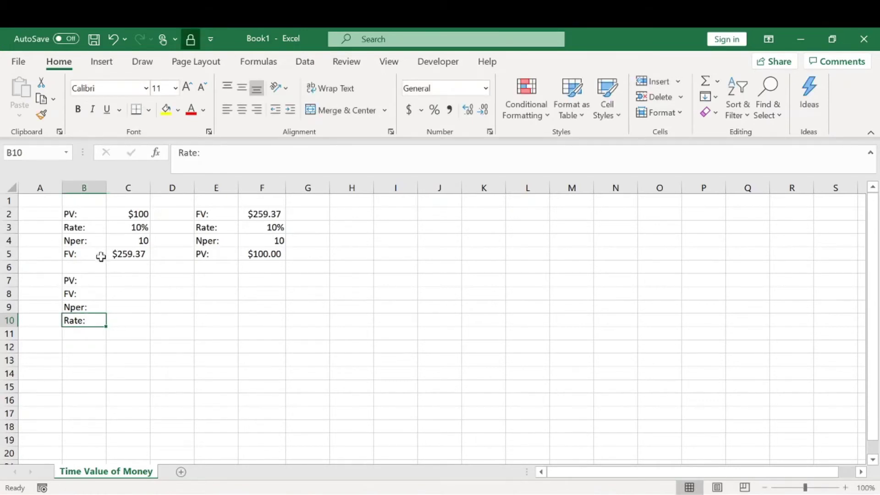
# - Highlight the result rows B5:C5, E5:F5 and B10:C10 with a yellow fill
pyautogui.moveTo(100, 253); pyautogui.dragTo(133, 253)
pyautogui.click(166, 109)
pyautogui.click(217, 254)
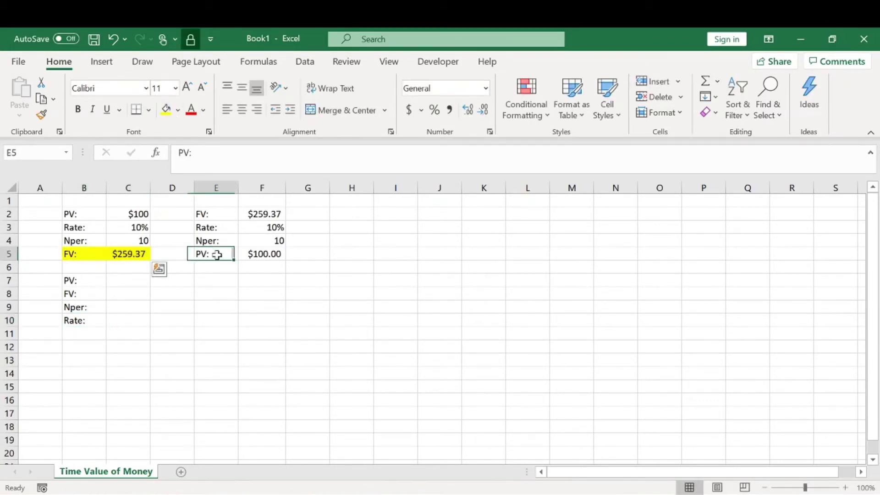
pyautogui.moveTo(226, 252); pyautogui.dragTo(252, 252)
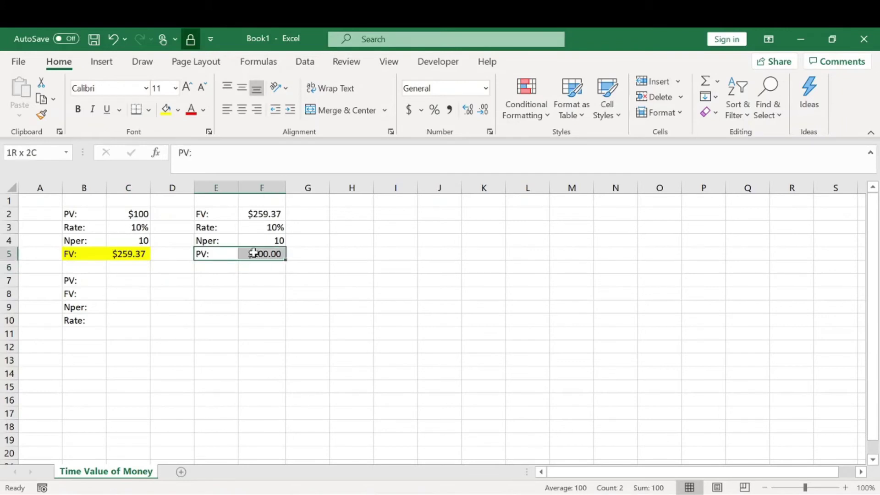
pyautogui.click(166, 110)
pyautogui.moveTo(88, 320); pyautogui.dragTo(115, 321)
pyautogui.click(172, 373)
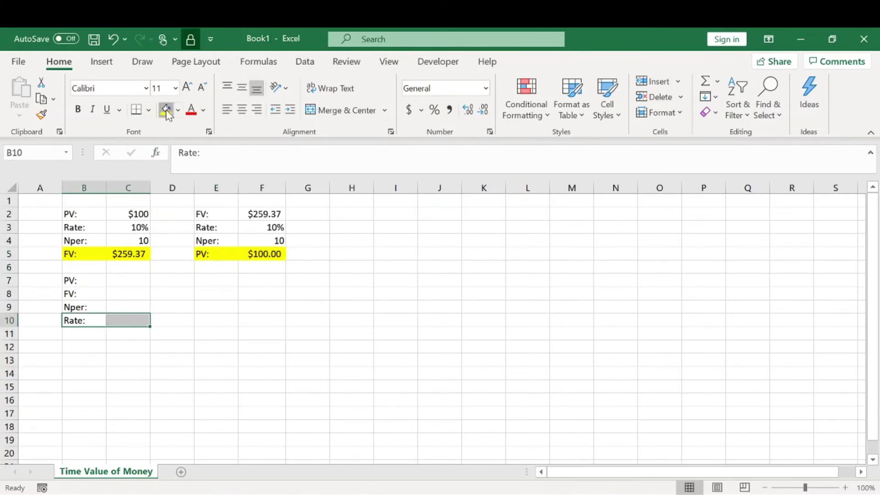
pyautogui.click(166, 110)
# - Enter 1000 as PV in C7, 5000 as FV in C8 and 5 as Nper in C9
pyautogui.click(127, 279)
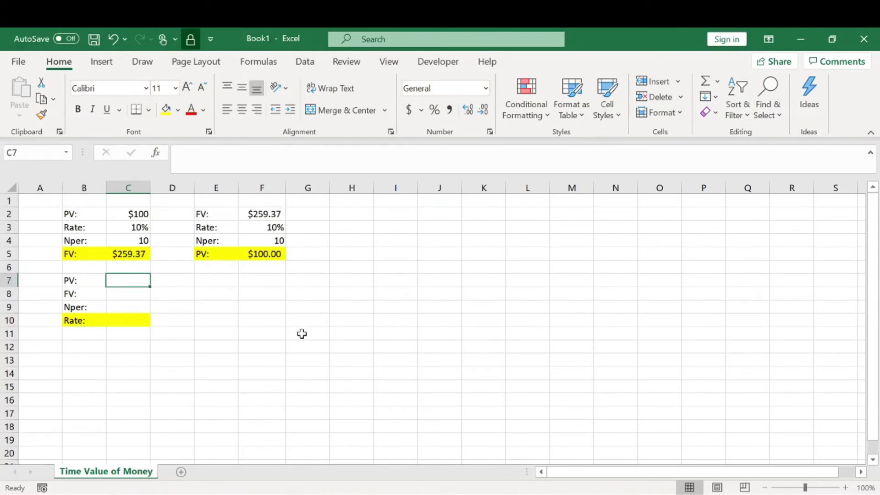
pyautogui.write('1000')
pyautogui.press('Return')
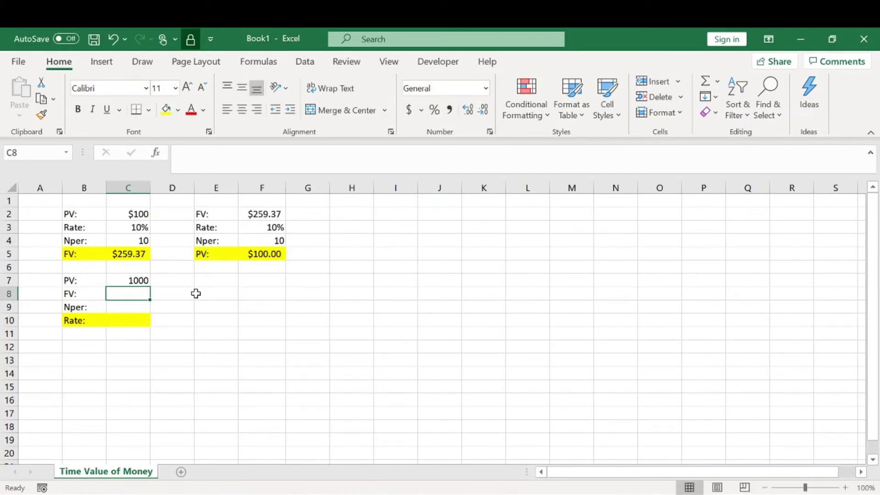
pyautogui.write('5000')
pyautogui.press('Return')
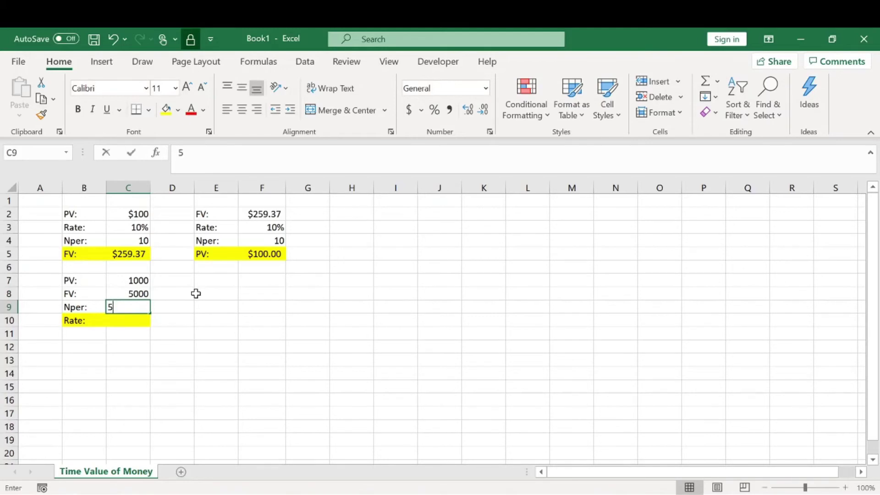
pyautogui.write('5')
pyautogui.press('Return')
# - Format the PV and FV amounts in C7:C8 as Currency with no decimal places
pyautogui.moveTo(138, 281); pyautogui.dragTo(138, 293)
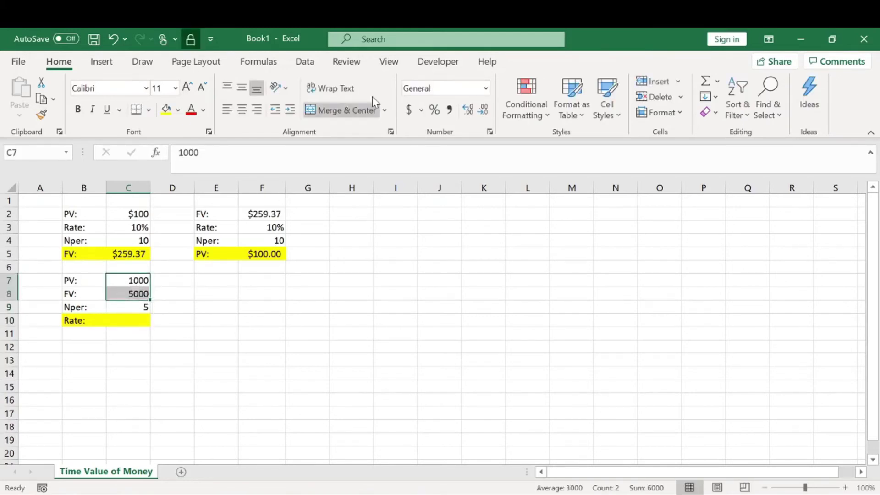
pyautogui.click(485, 88)
pyautogui.click(461, 174)
pyautogui.click(483, 112)
pyautogui.click(483, 111)
pyautogui.click(169, 354)
# - Start a RATE formula in C10 reading "=RATE(C9,,C7", with the payment argument left empty
pyautogui.click(122, 311)
pyautogui.click(130, 320)
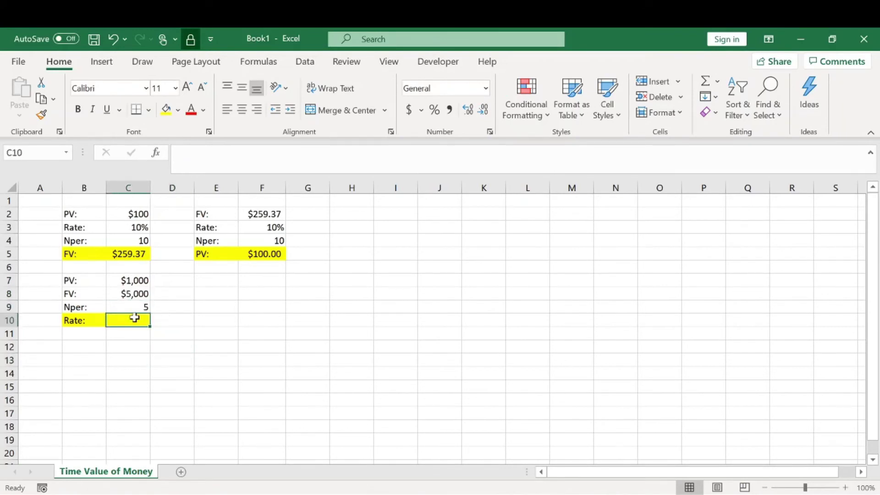
pyautogui.write('=rate')
pyautogui.press('Tab')
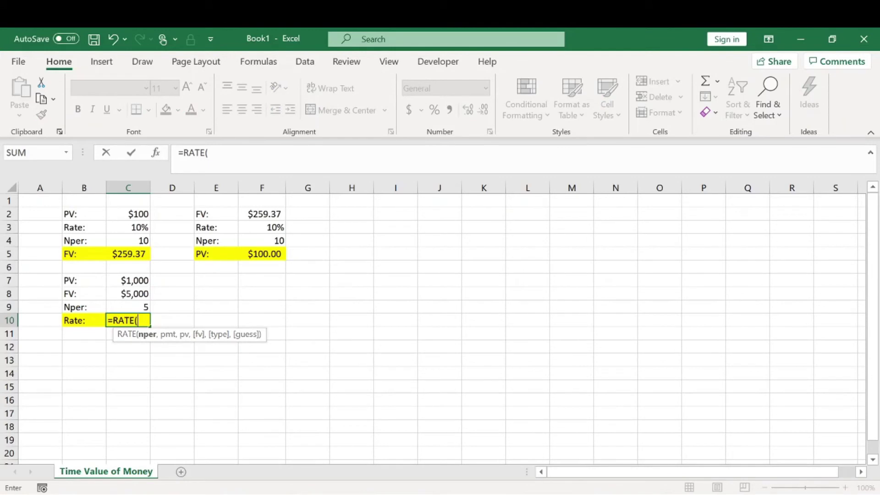
pyautogui.press('Up')
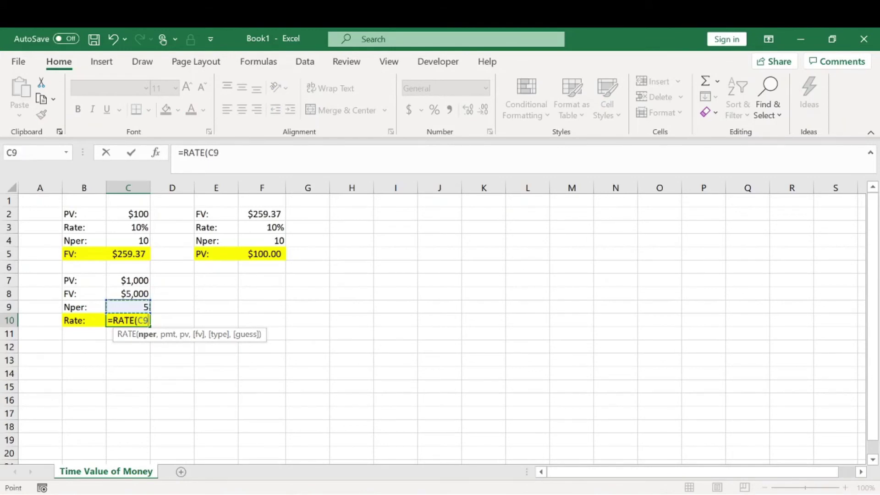
pyautogui.write(',,')
pyautogui.press('Up')
pyautogui.press('Up')
pyautogui.press('Up')
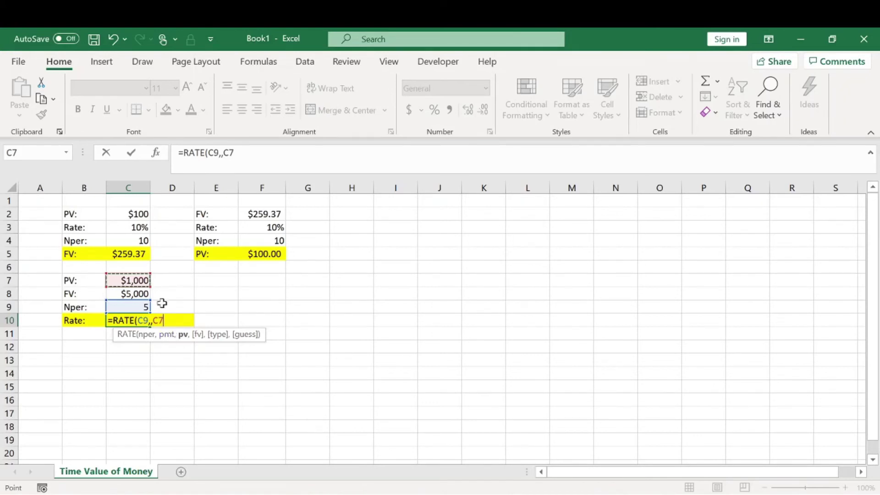
# - Make the present value argument negative and complete the C10 formula as =RATE(C9,,-C7,C8)
pyautogui.press('F2')
pyautogui.write('-C7')
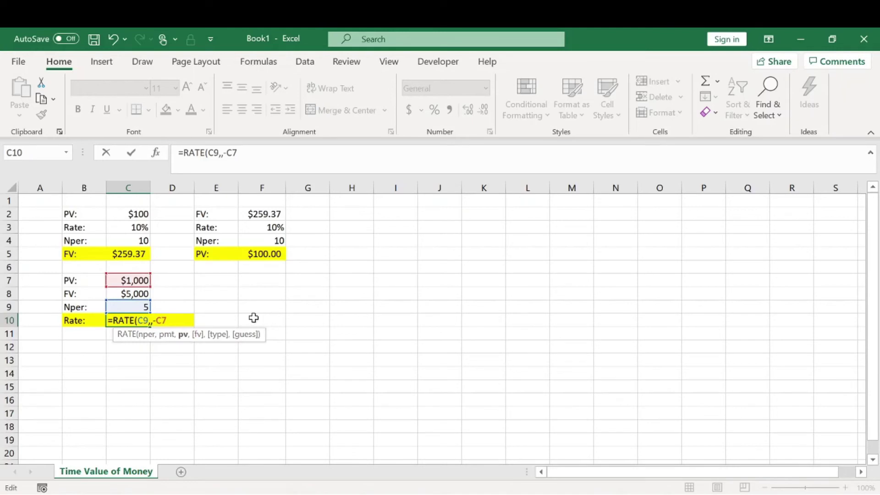
pyautogui.write(',')
pyautogui.click(129, 293)
pyautogui.press('Return')
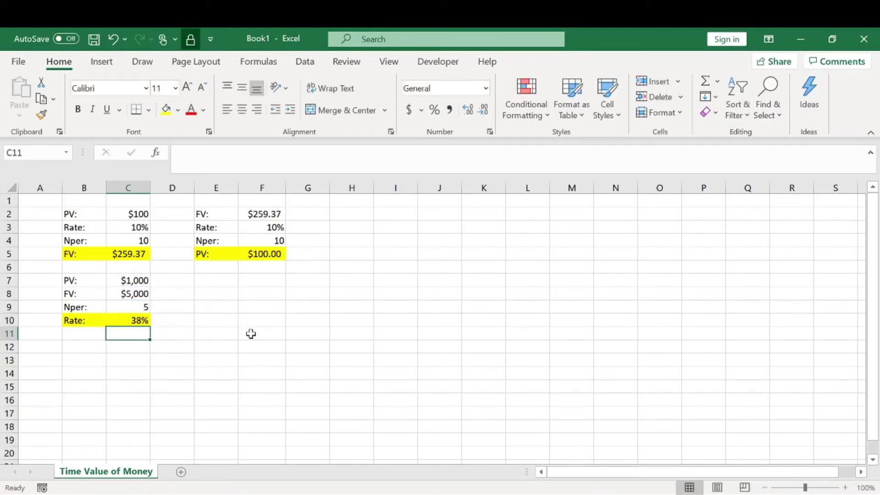
# - Review the inputs in C7 to C9 and the RATE formula in C10
pyautogui.click(143, 278)
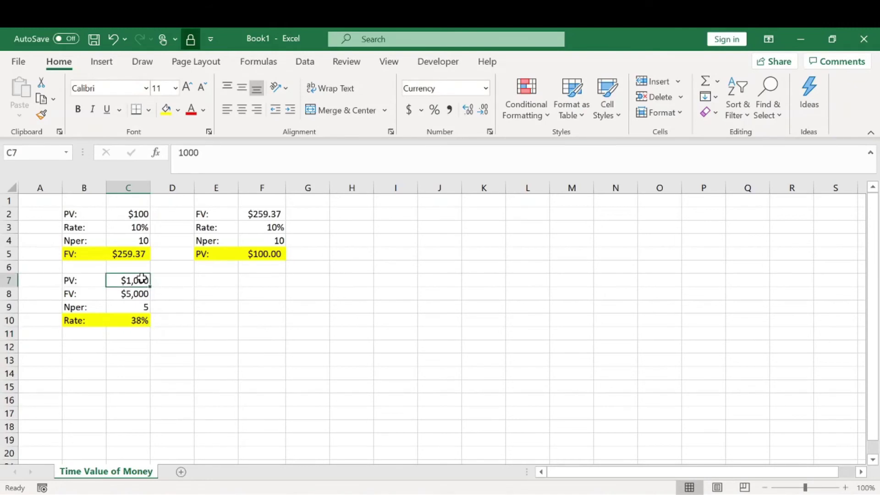
pyautogui.click(142, 319)
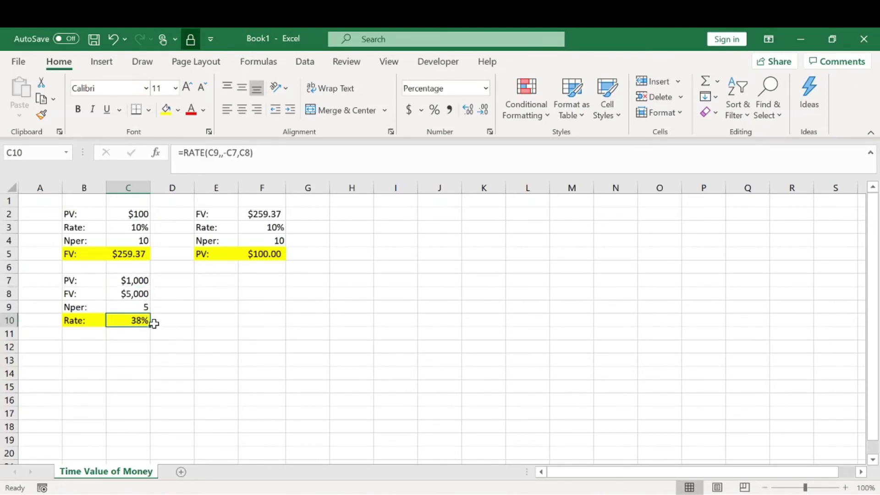
pyautogui.click(136, 307)
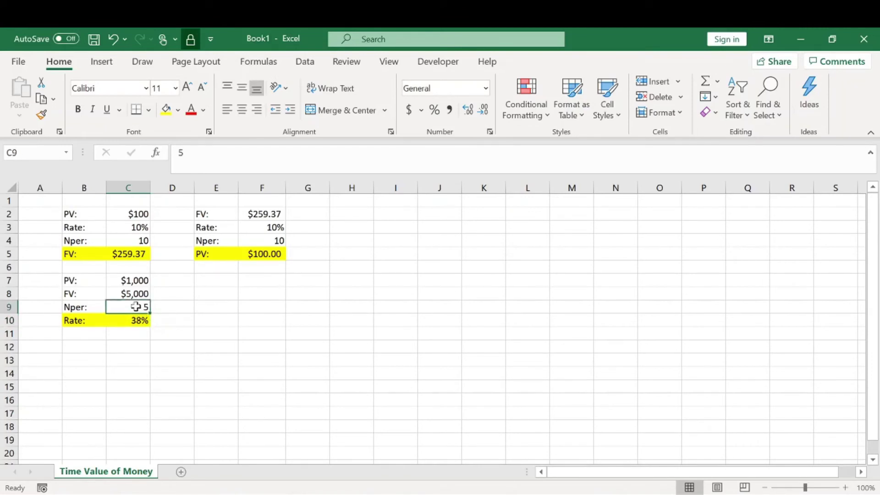
pyautogui.click(133, 293)
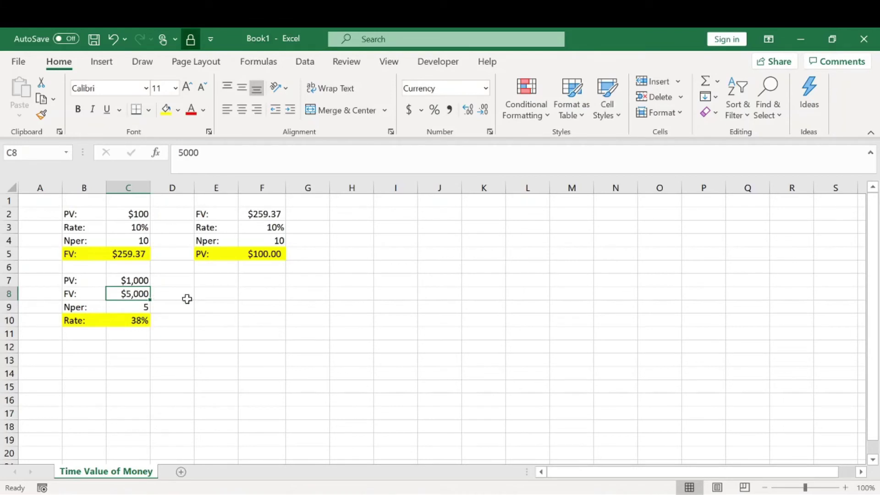
# - Start a new block by labelling E7 "PV:"
pyautogui.click(201, 282)
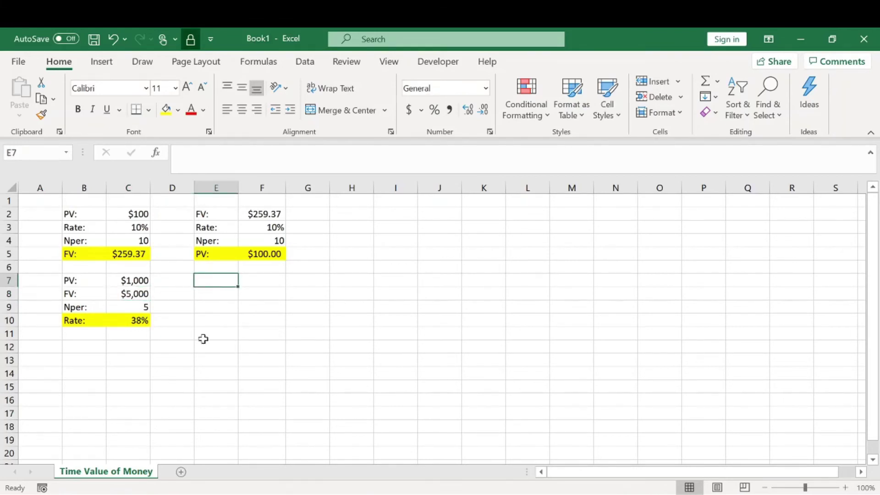
pyautogui.write('P')
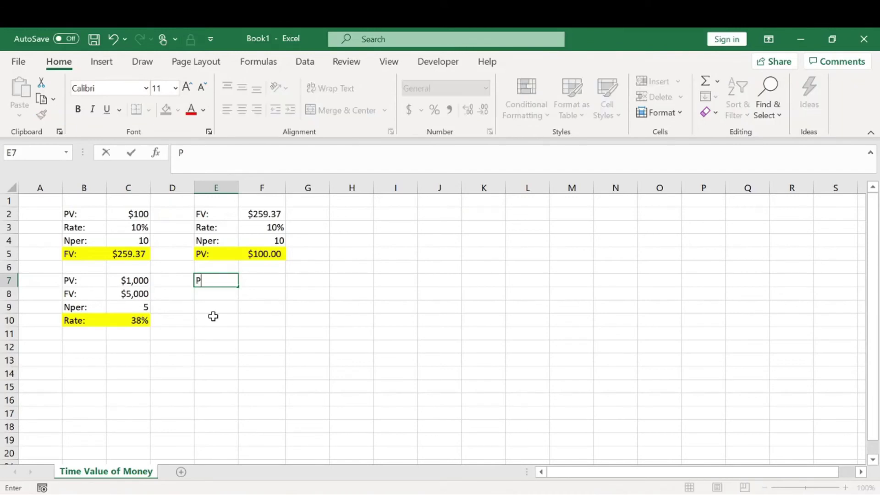
pyautogui.write('V;')
pyautogui.press('Return')
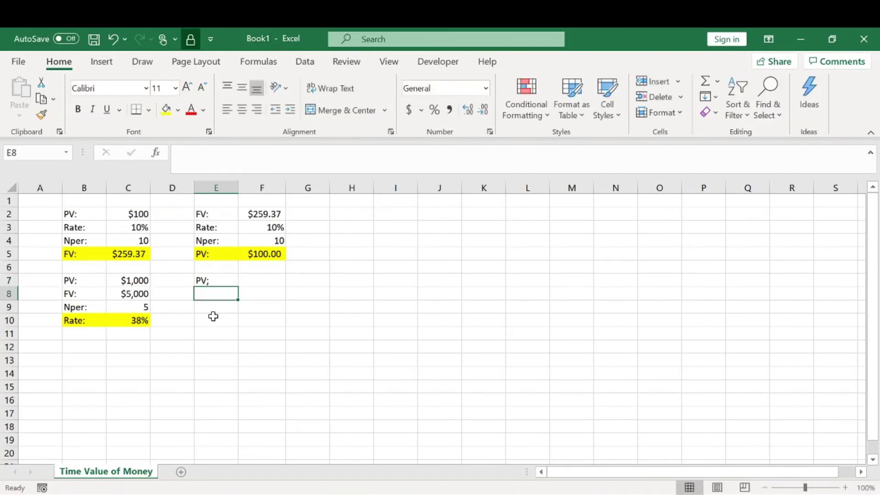
pyautogui.press('Up')
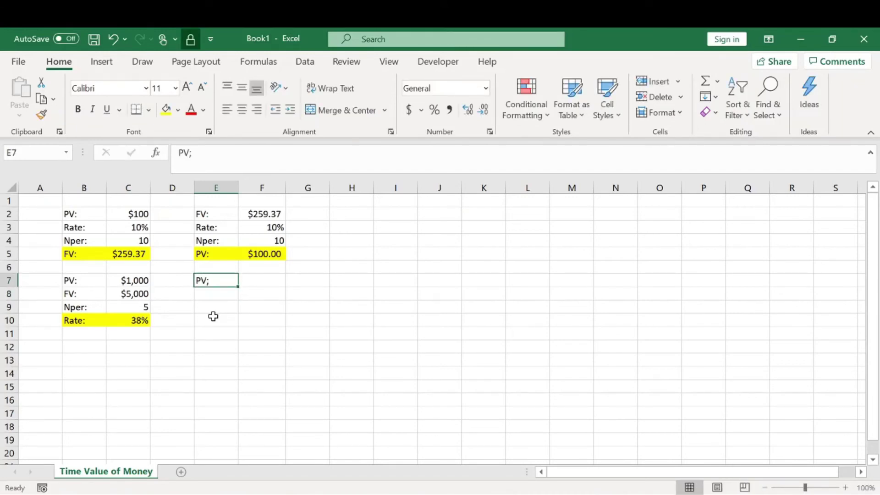
pyautogui.write('PV')
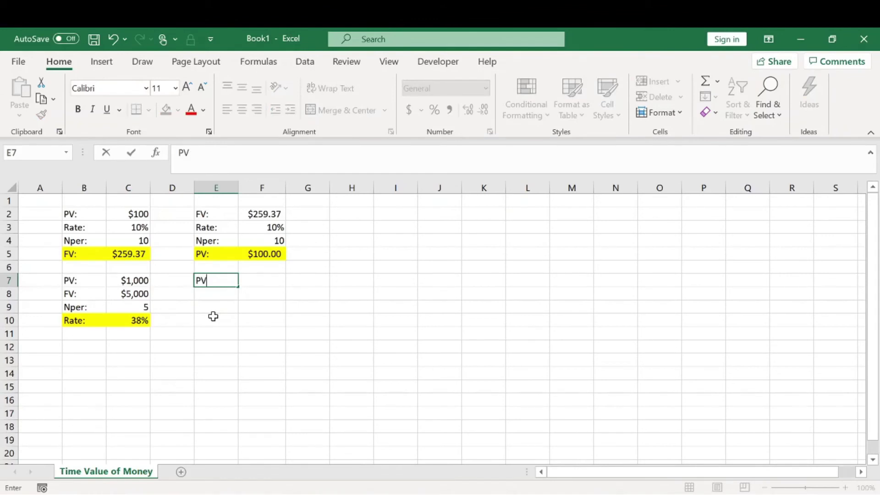
pyautogui.write(':')
pyautogui.press('Return')
# - Label the rows below PV with "FV:" in E8, "Rate:" in E9 and "Nper:" in E10
pyautogui.write('F')
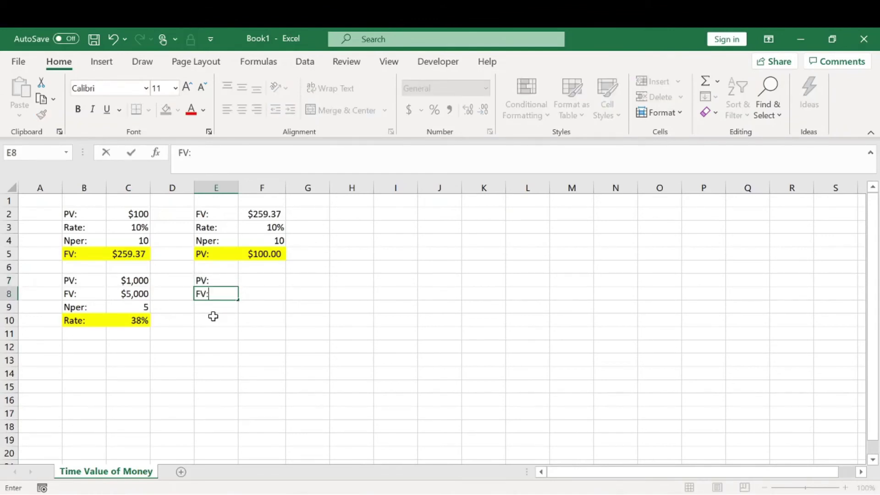
pyautogui.press('Return')
pyautogui.write('RA')
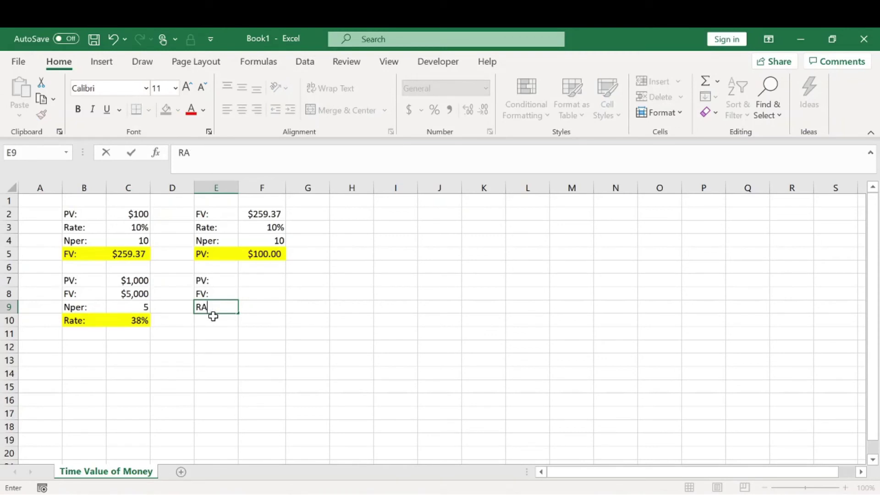
pyautogui.write('te:')
pyautogui.press('Return')
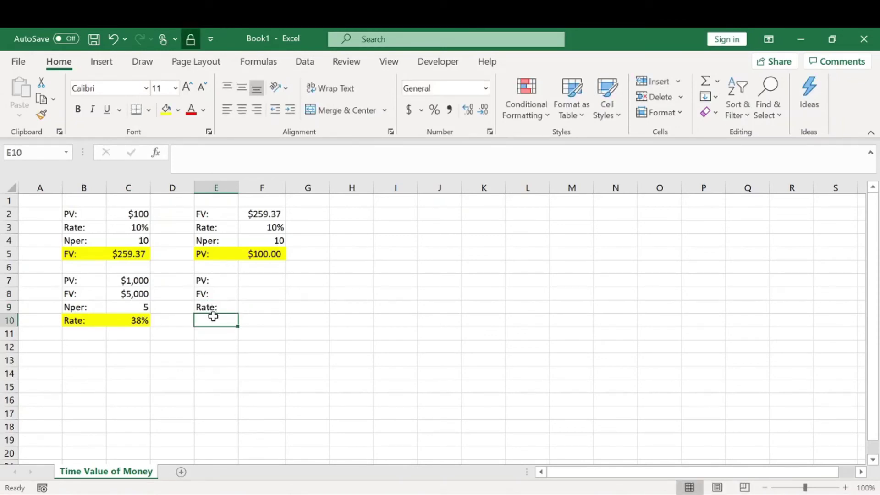
pyautogui.write('Nper')
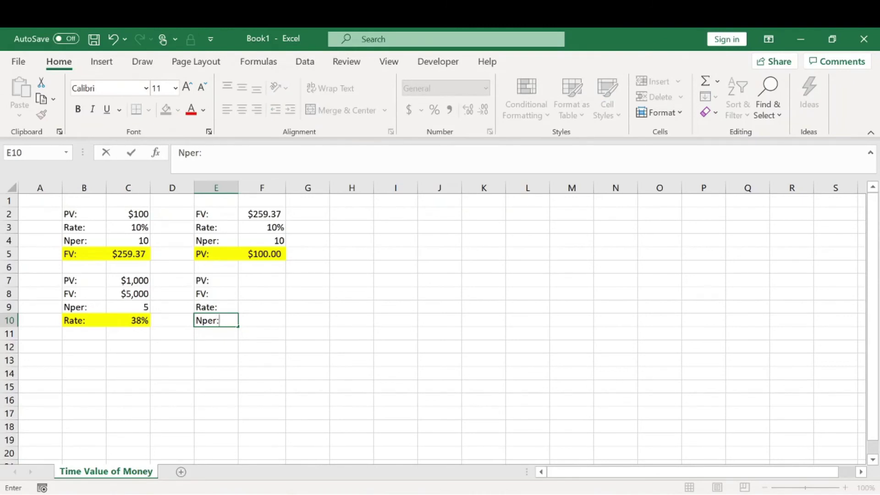
pyautogui.write(':')
pyautogui.press('Tab')
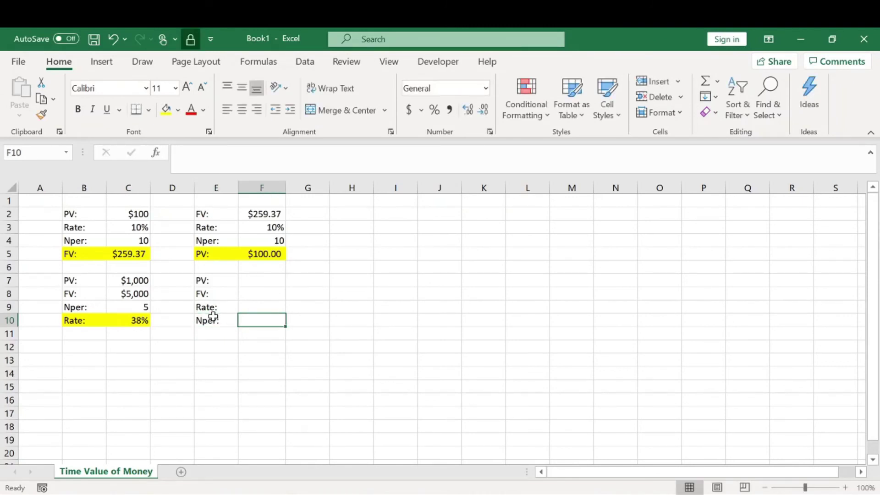
# - Fill the Nper row E10:F10 with yellow
pyautogui.moveTo(212, 320); pyautogui.dragTo(253, 318)
pyautogui.click(251, 329)
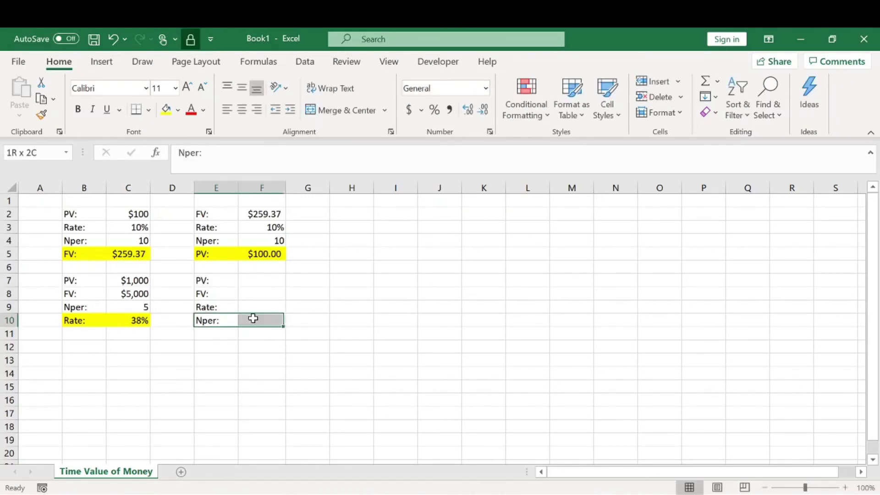
pyautogui.click(166, 110)
# - Enter a PV of 1000 in F7 and an FV of 10000 in F8
pyautogui.click(262, 280)
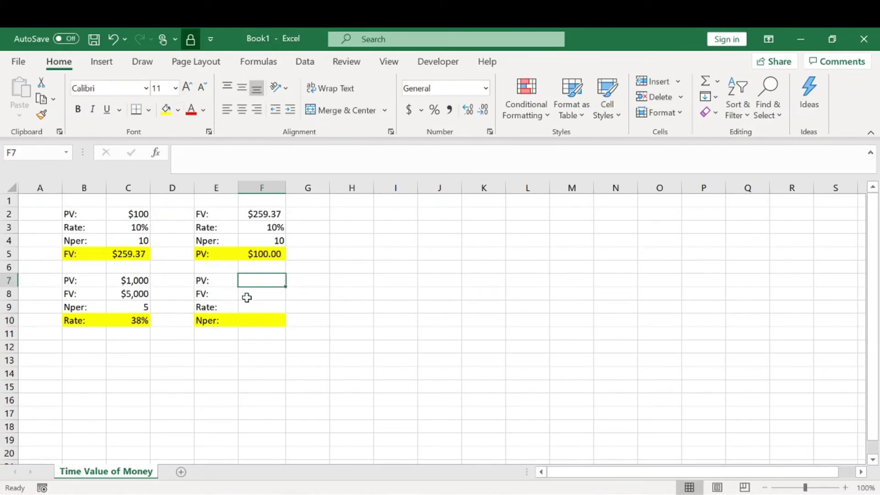
pyautogui.write('1000')
pyautogui.press('Return')
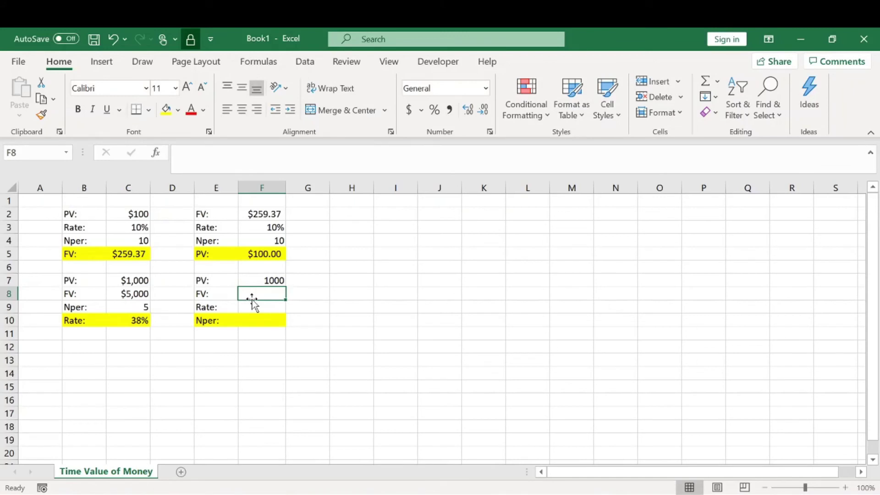
pyautogui.write('10000')
pyautogui.press('Return')
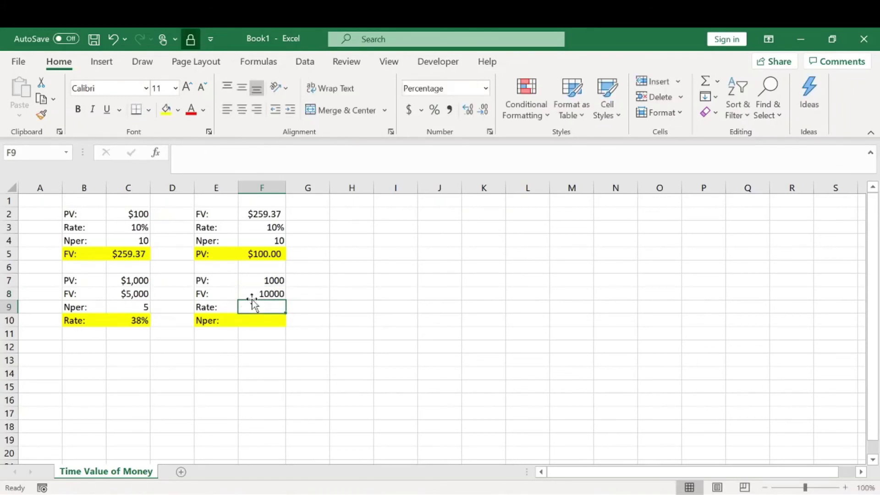
# - Format the PV and FV amounts in F7:F8 as Accounting with no decimal places
pyautogui.moveTo(269, 280); pyautogui.dragTo(270, 294)
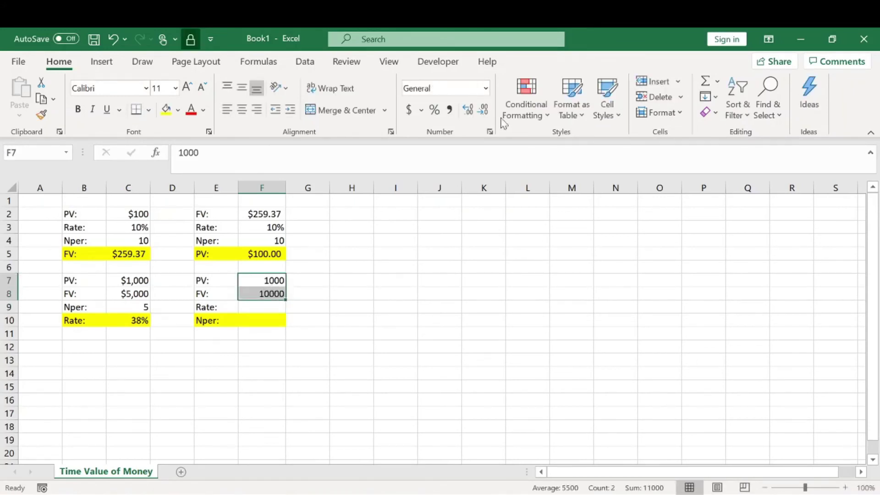
pyautogui.click(485, 88)
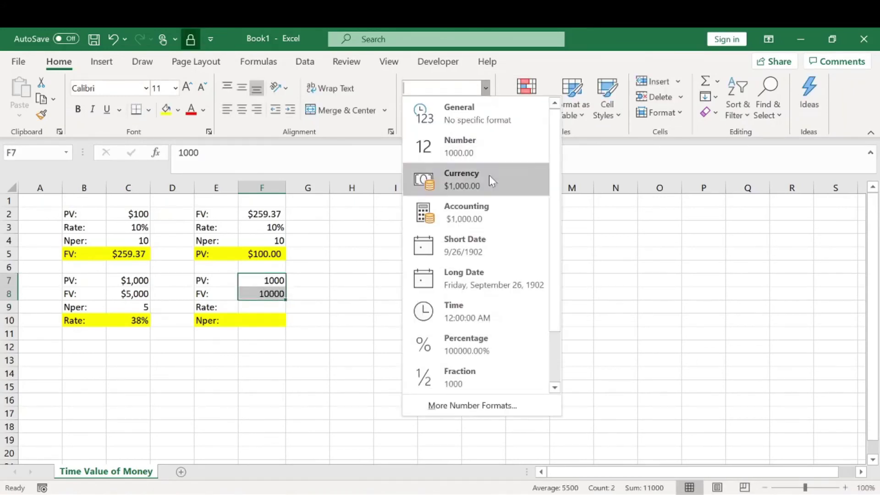
pyautogui.click(478, 207)
pyautogui.click(482, 110)
pyautogui.click(483, 110)
pyautogui.click(362, 320)
# - Enter a rate of 10% in F9
pyautogui.click(266, 308)
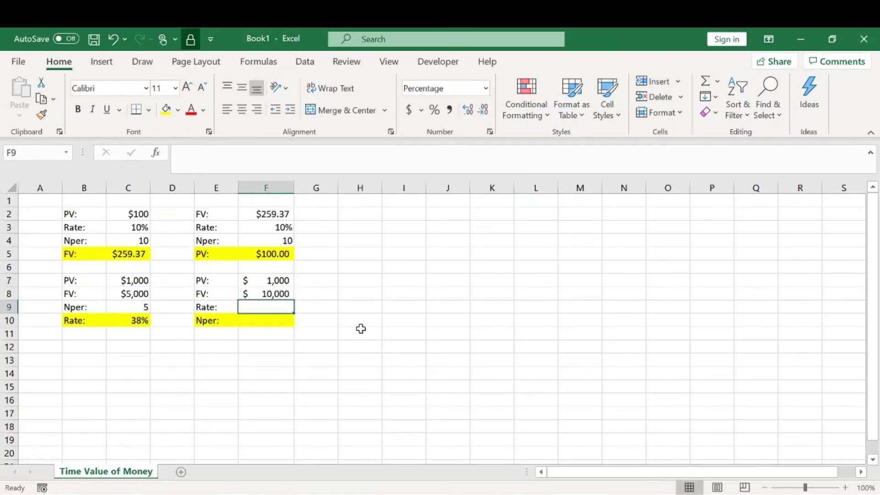
pyautogui.write('10')
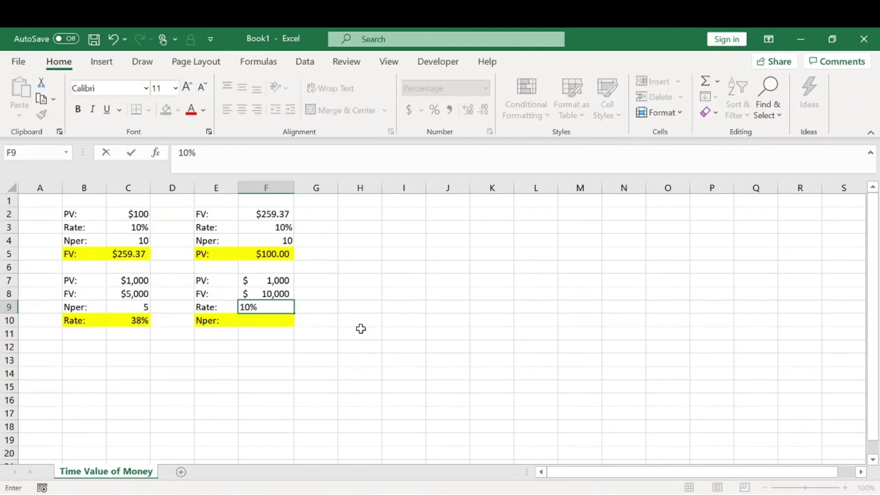
pyautogui.press('Return')
# - Calculate the number of periods in F10 with =NPER(F9,,F7,-F8), leaving the payment argument empty and making the future value negative
pyautogui.write('=npe')
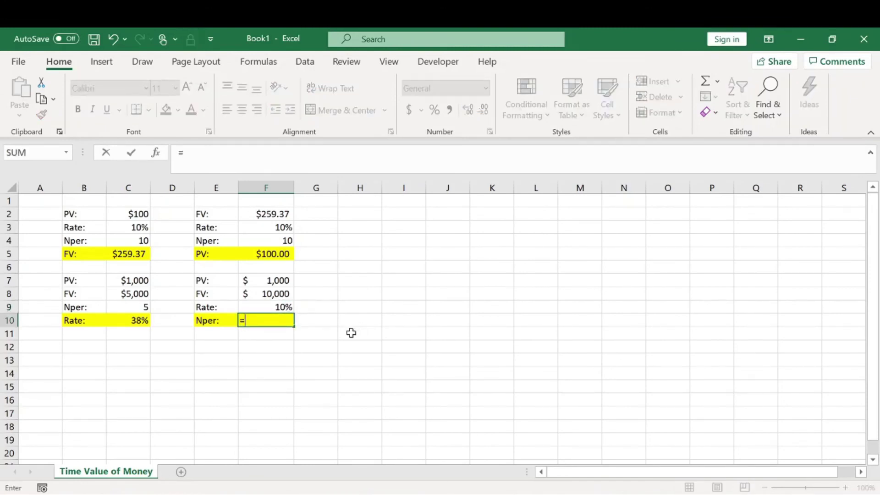
pyautogui.press('Tab')
pyautogui.press('Up')
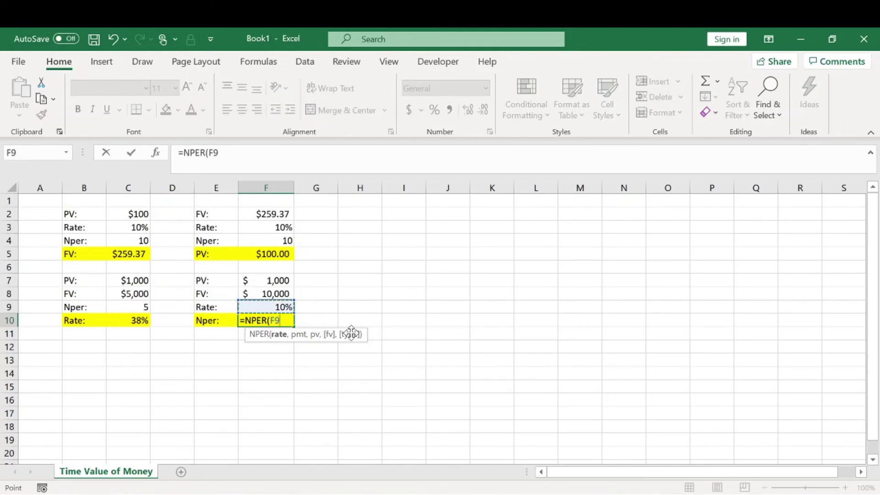
pyautogui.write(',,')
pyautogui.press('Up')
pyautogui.press('Up')
pyautogui.press('Up')
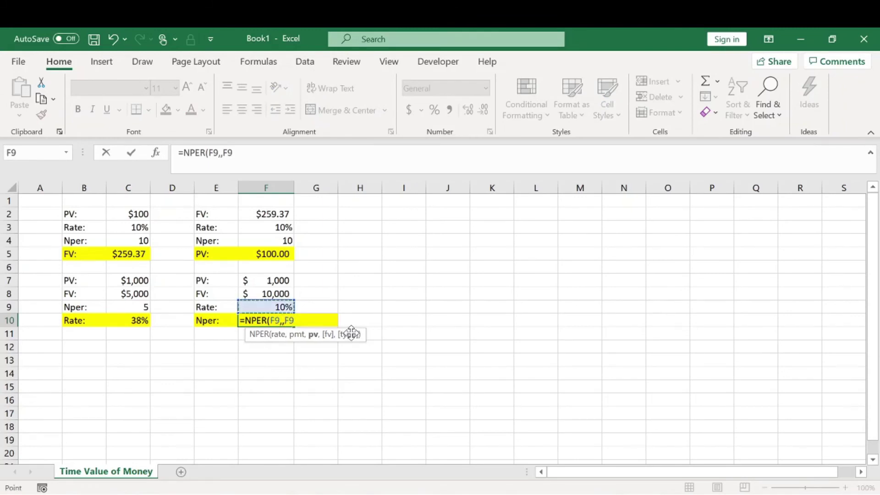
pyautogui.write(',')
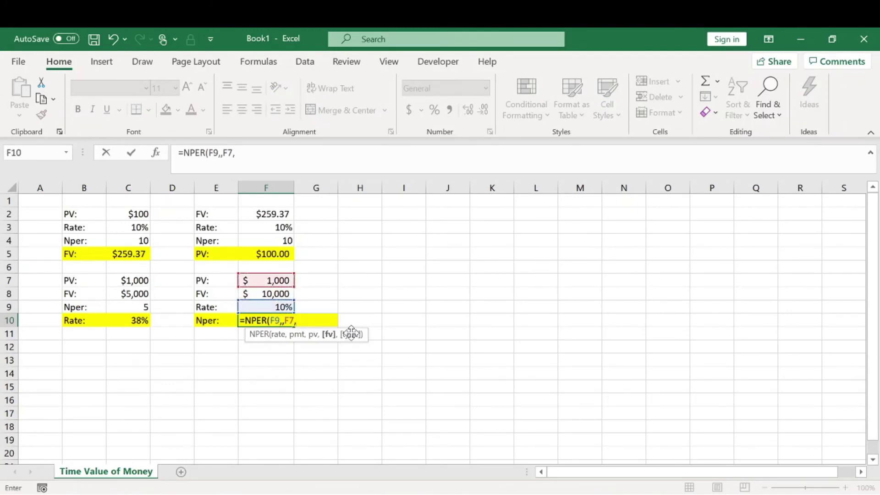
pyautogui.write('-')
pyautogui.press('Up')
pyautogui.press('Up')
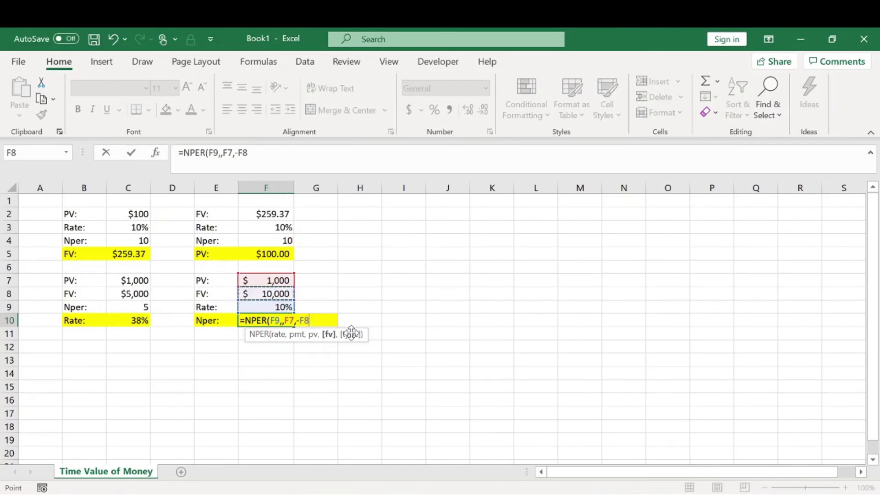
pyautogui.press('Return')
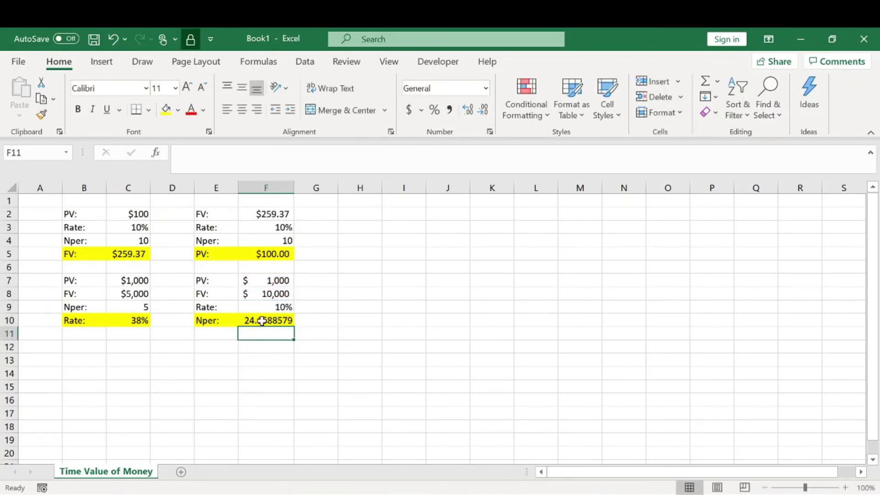
# - Reduce the Nper result in F10 to no decimal places
pyautogui.click(266, 322)
pyautogui.click(484, 109)
pyautogui.click(484, 110)
pyautogui.click(484, 110)
pyautogui.click(485, 110)
pyautogui.click(484, 110)
pyautogui.click(485, 110)
pyautogui.click(484, 110)
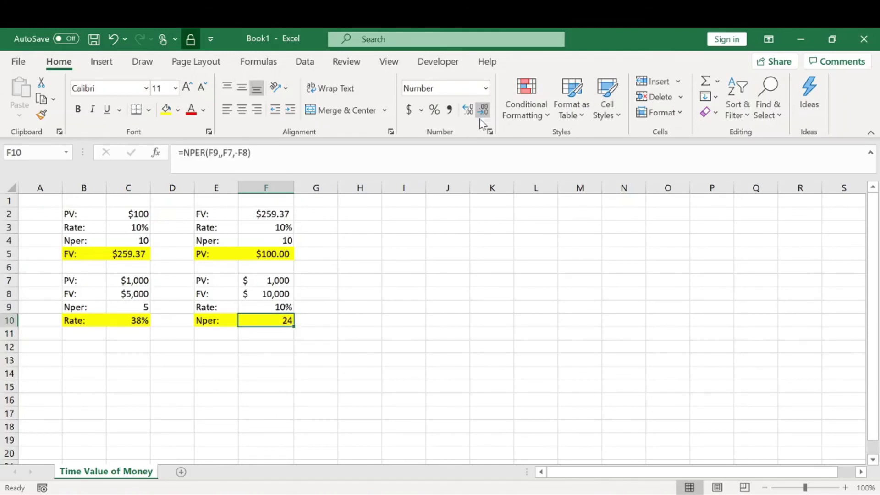
pyautogui.click(328, 319)
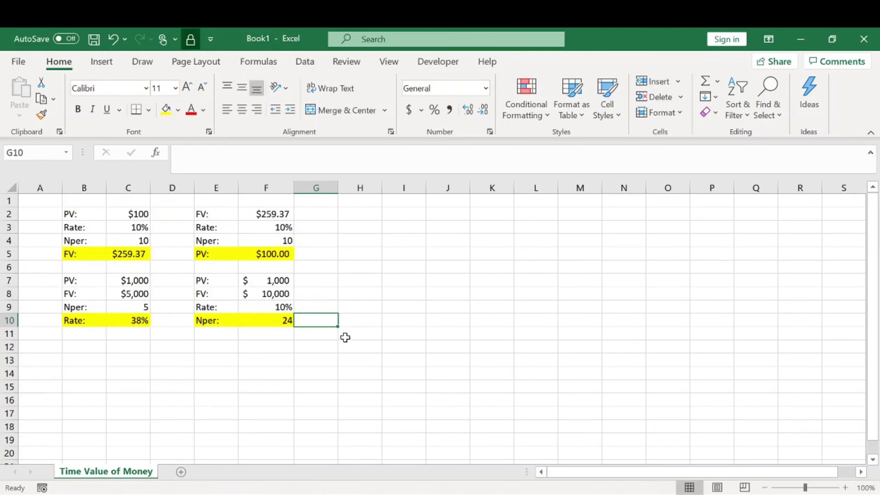
# - Review the PV, FV and rate inputs in F7 to F9 and the NPER formula in F10
pyautogui.click(262, 294)
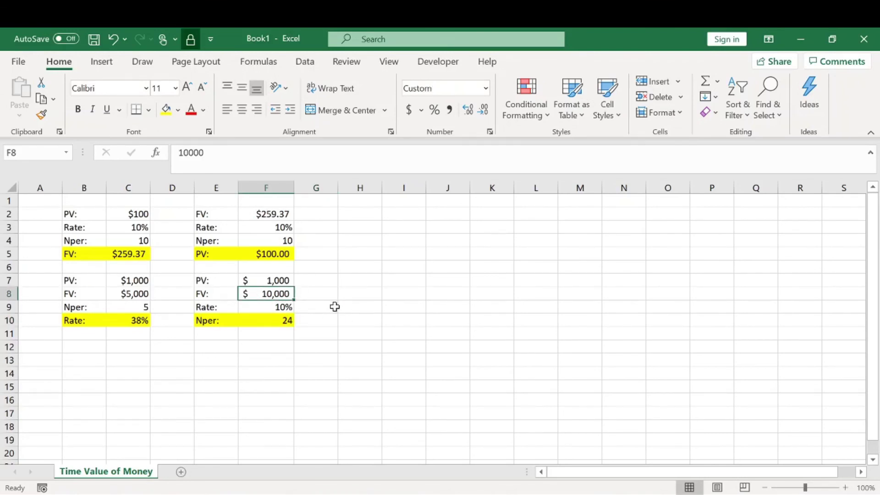
pyautogui.click(276, 280)
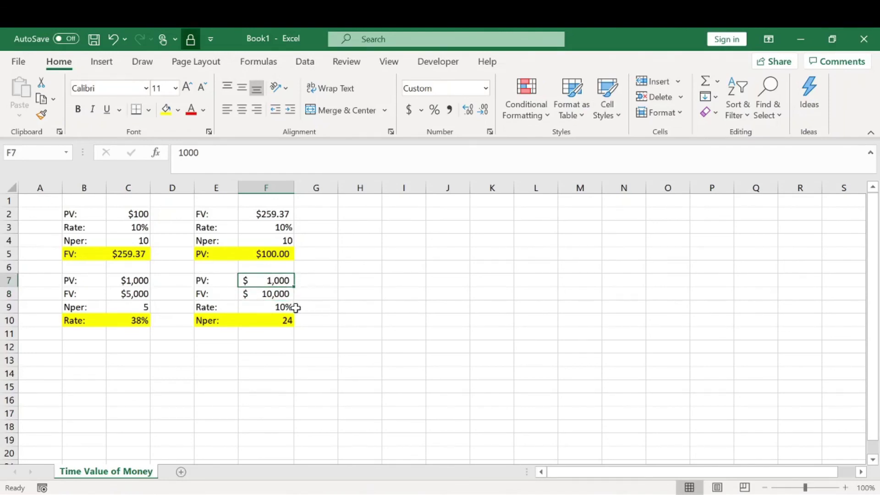
pyautogui.click(280, 309)
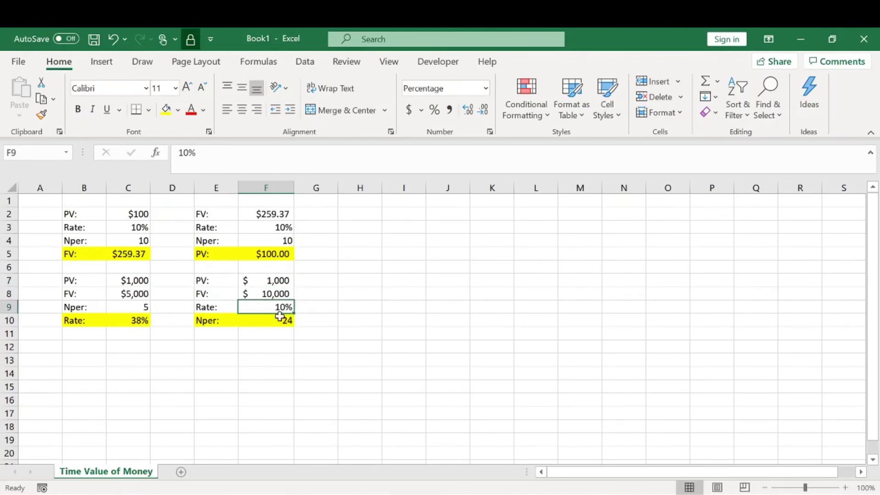
pyautogui.click(282, 321)
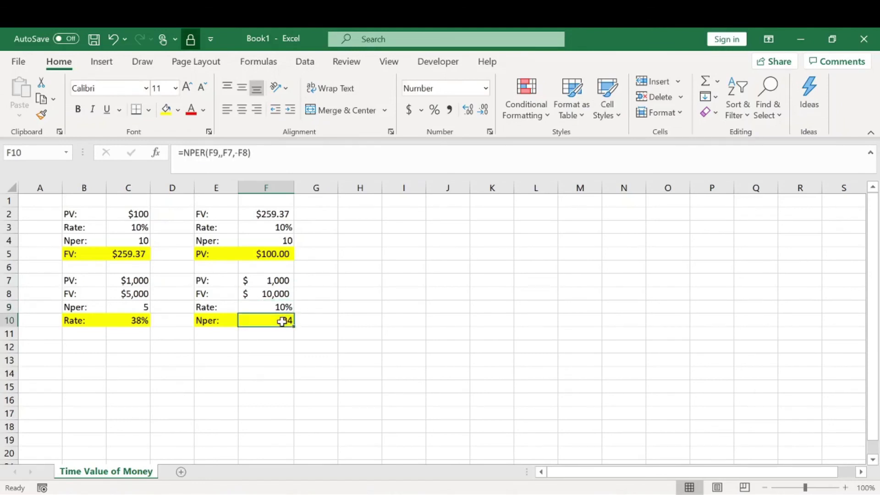
pyautogui.click(283, 294)
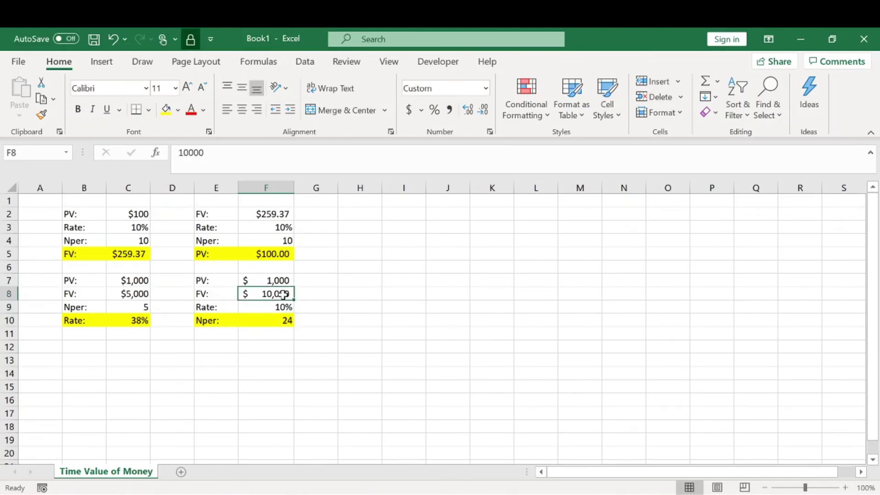
pyautogui.click(304, 256)
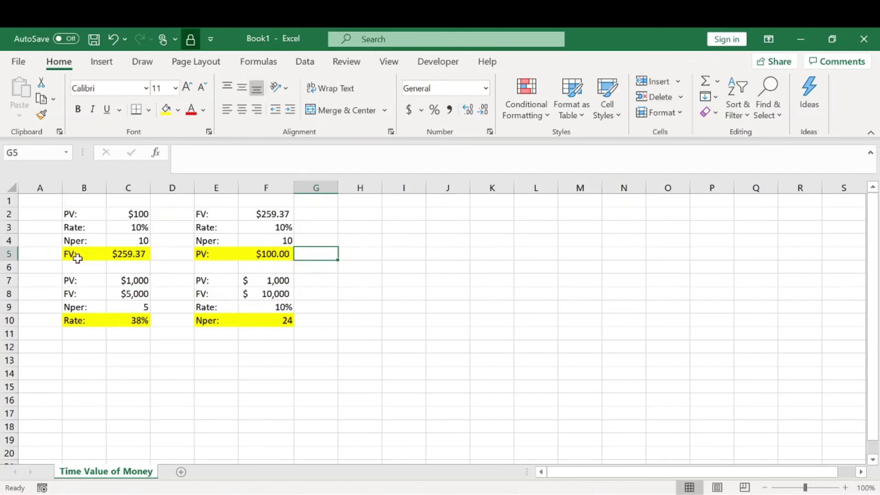
# - Review the highlighted FV, PV, Rate and Nper results across the four blocks in B2:F10
pyautogui.moveTo(71, 254); pyautogui.dragTo(287, 255)
pyautogui.moveTo(90, 321); pyautogui.dragTo(137, 320)
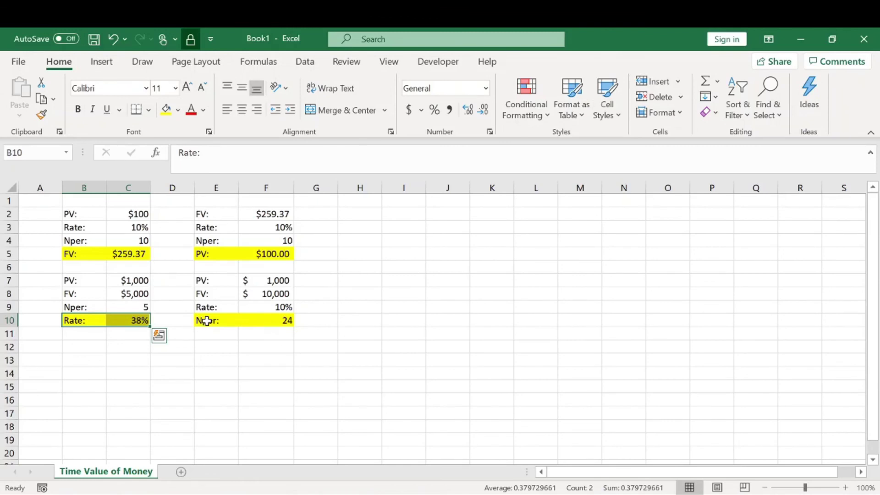
pyautogui.moveTo(206, 321); pyautogui.dragTo(278, 322)
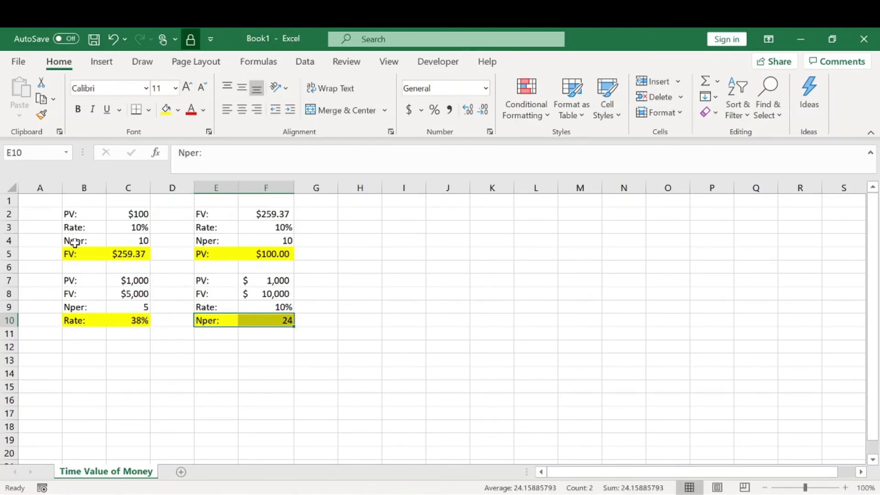
pyautogui.moveTo(75, 215); pyautogui.dragTo(125, 253)
pyautogui.click(359, 253)
pyautogui.moveTo(99, 212); pyautogui.dragTo(266, 320)
pyautogui.click(207, 253)
pyautogui.click(334, 228)
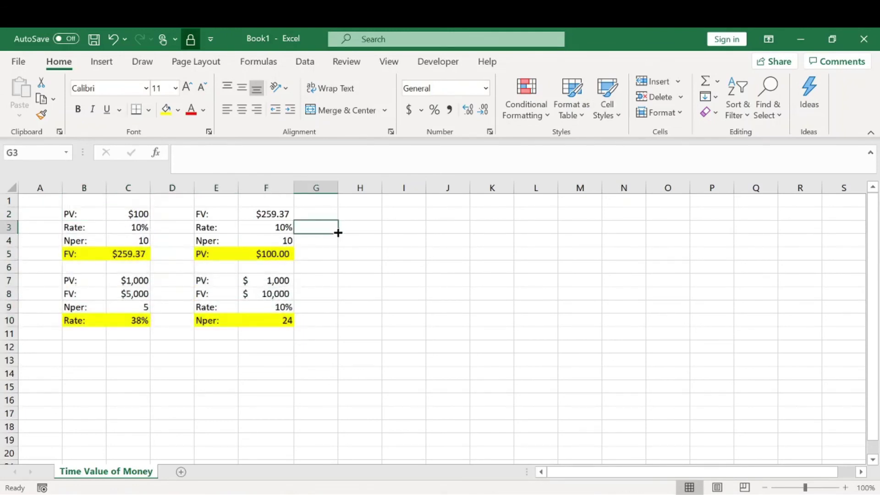